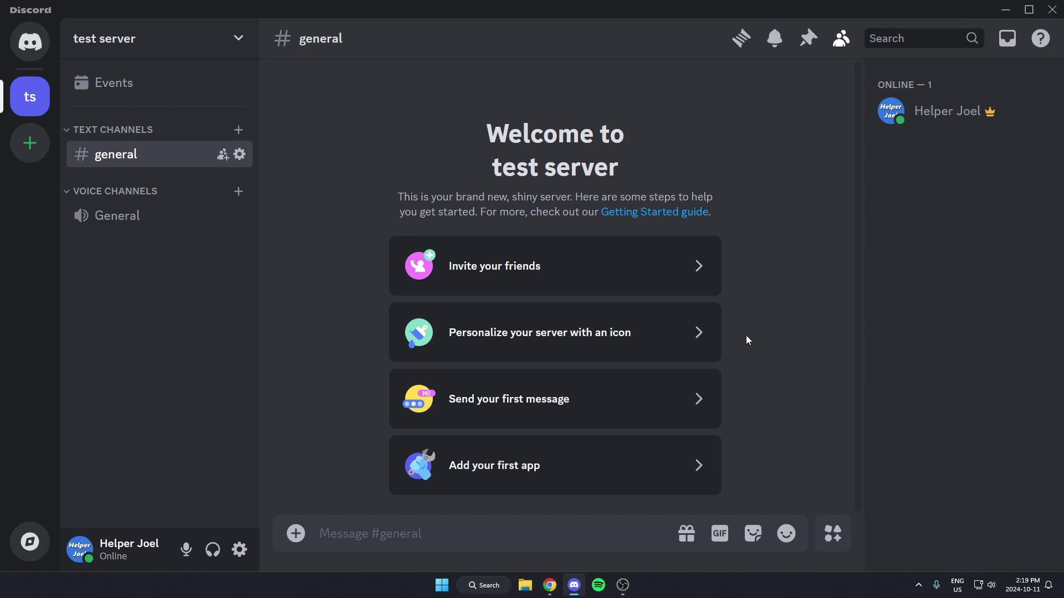
# Log in to probot.io with the Discord account and authorize ProBot's access
pyautogui.click(547, 588)
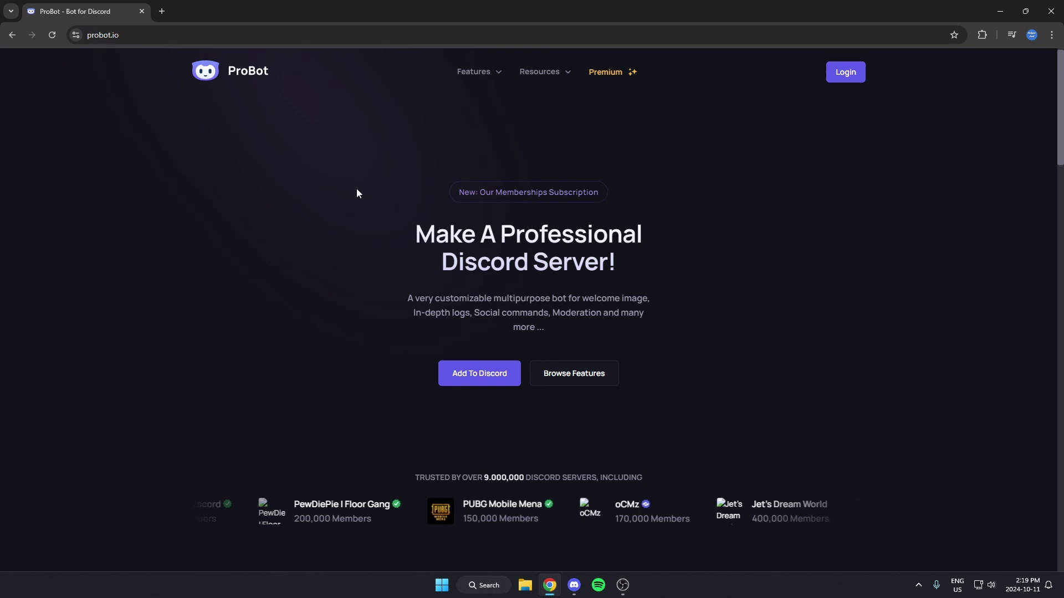
pyautogui.click(857, 73)
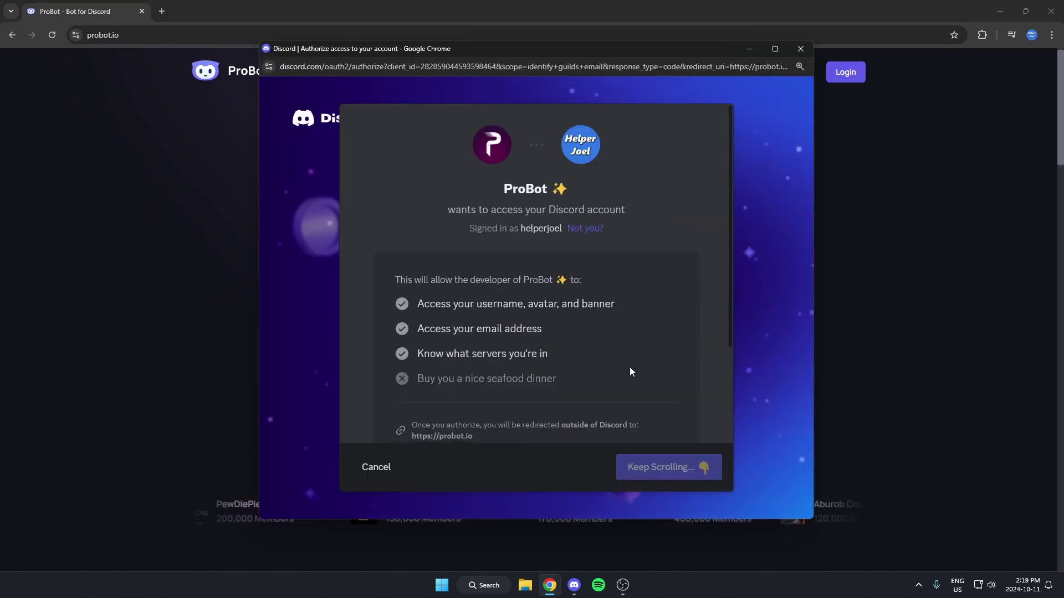
pyautogui.scroll(-3, 629, 366)
pyautogui.click(687, 471)
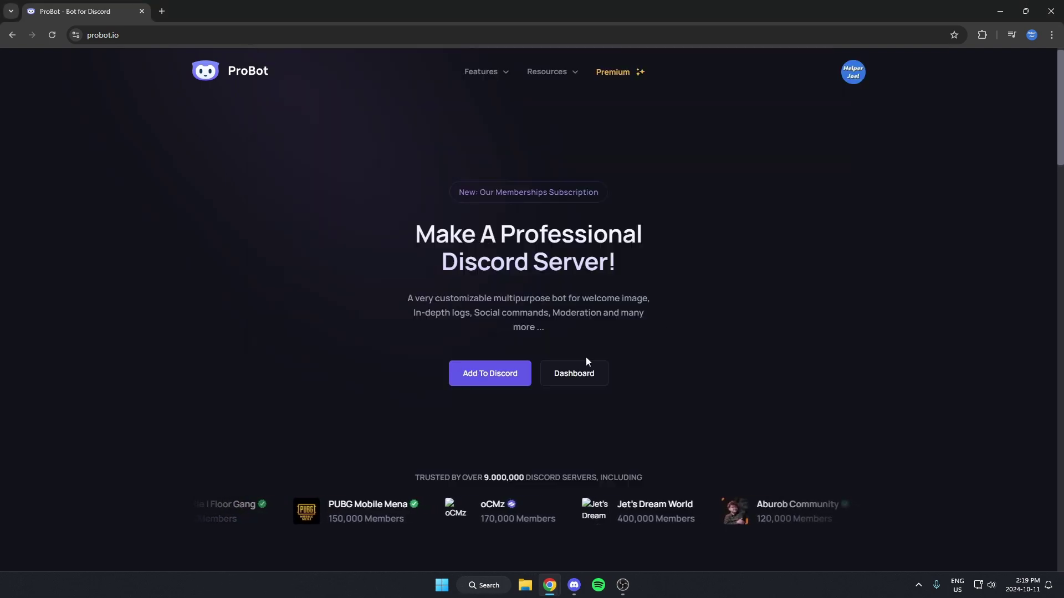
# Add the ProBot bot to test server, grant its permissions and pass the captcha
pyautogui.click(500, 382)
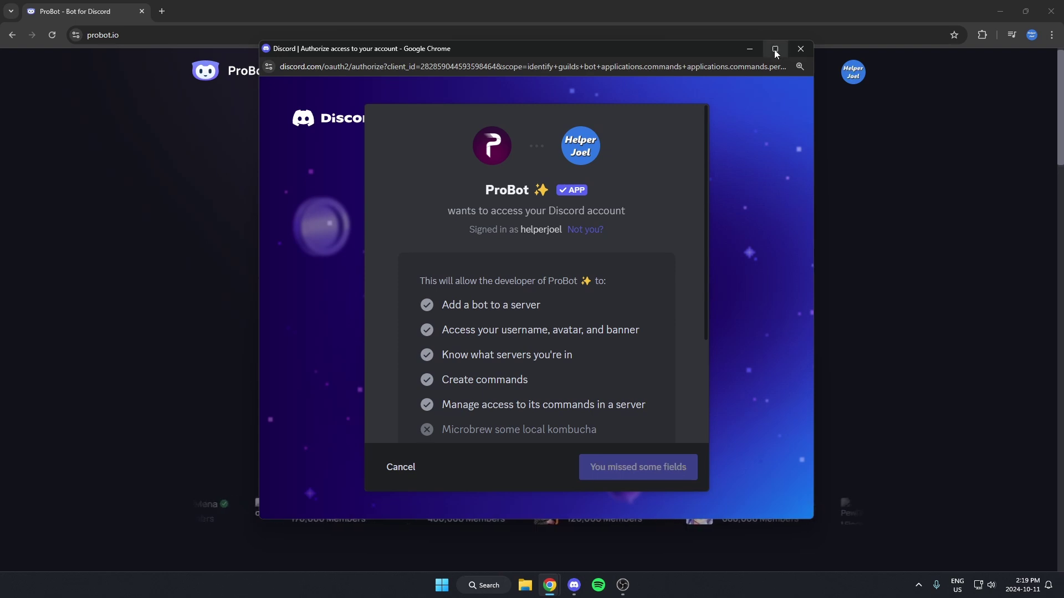
pyautogui.click(775, 48)
pyautogui.click(530, 458)
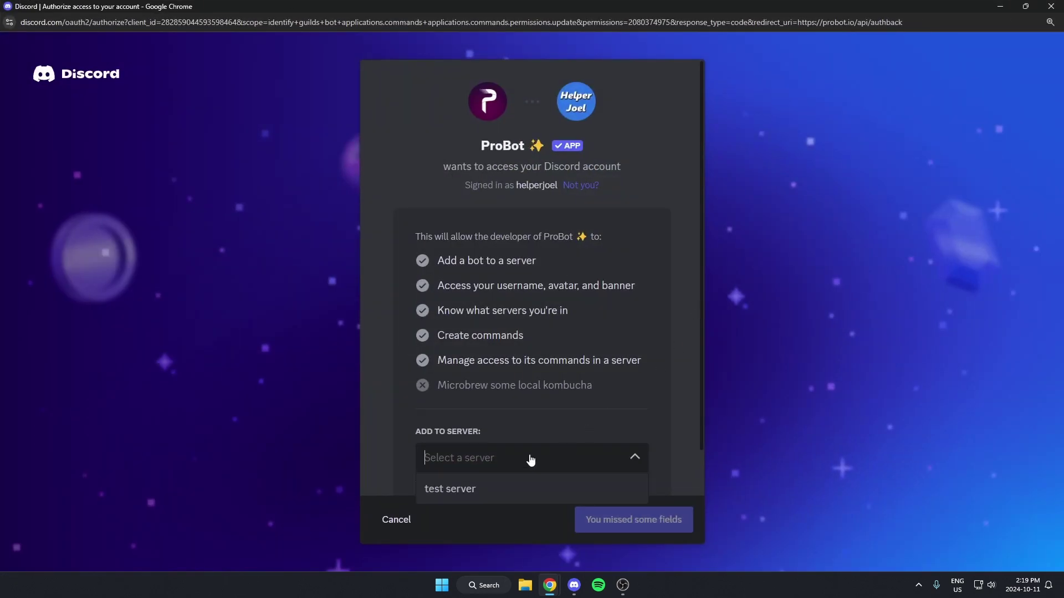
pyautogui.click(488, 498)
pyautogui.click(668, 519)
pyautogui.scroll(-3, 582, 397)
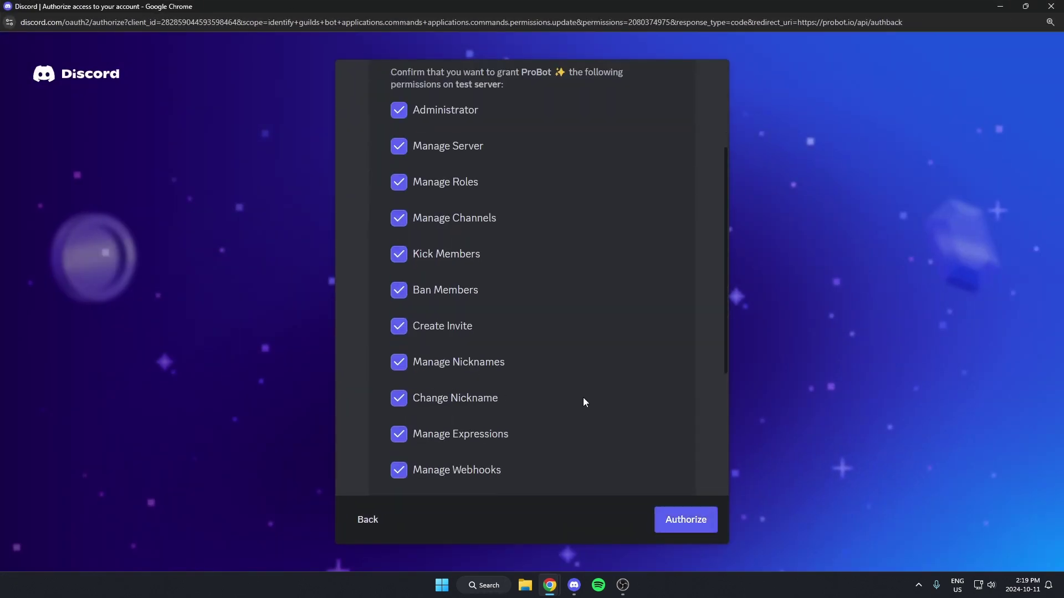
pyautogui.scroll(-4, 583, 397)
pyautogui.click(704, 526)
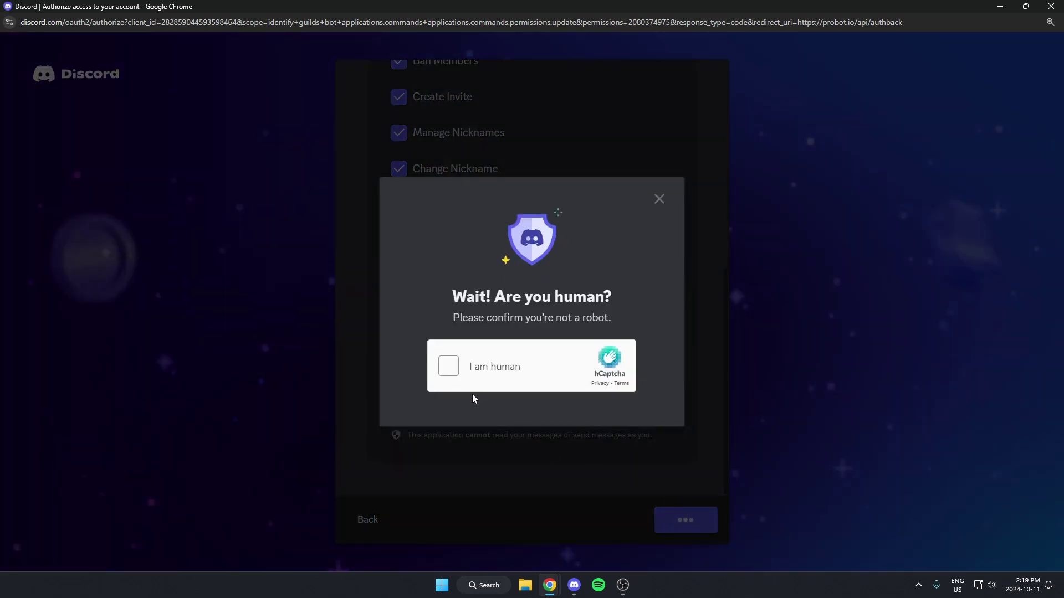
pyautogui.click(451, 368)
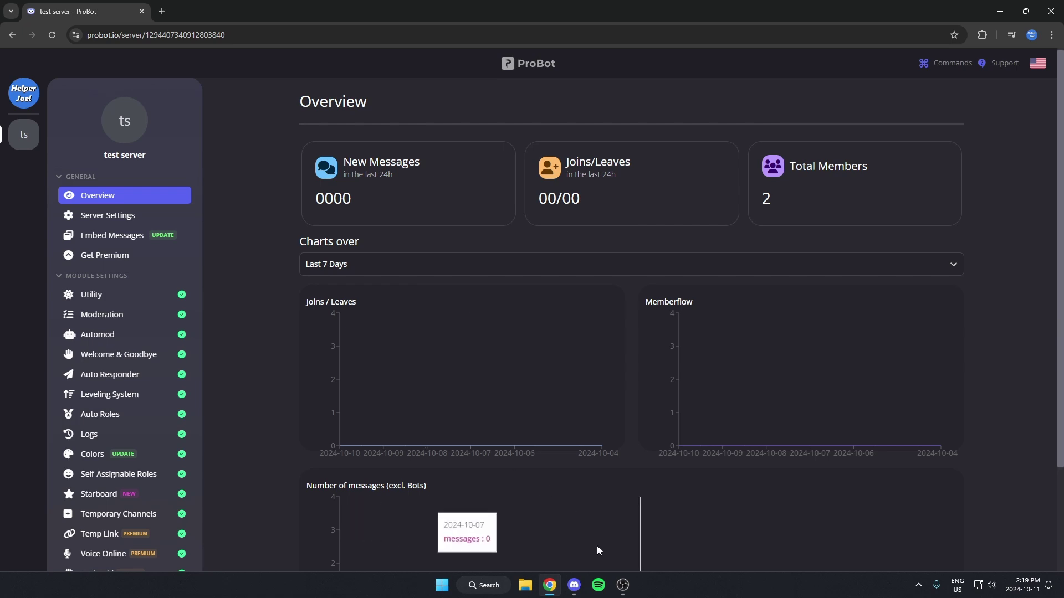
# Go back to Discord and open test server's Server Settings on the Roles page
pyautogui.click(574, 587)
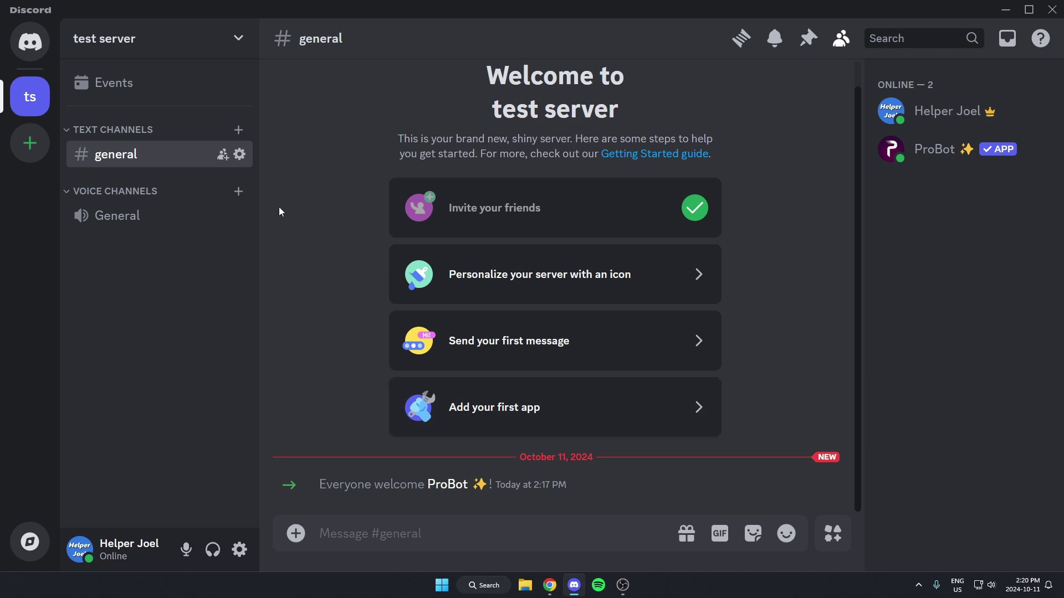
pyautogui.click(119, 50)
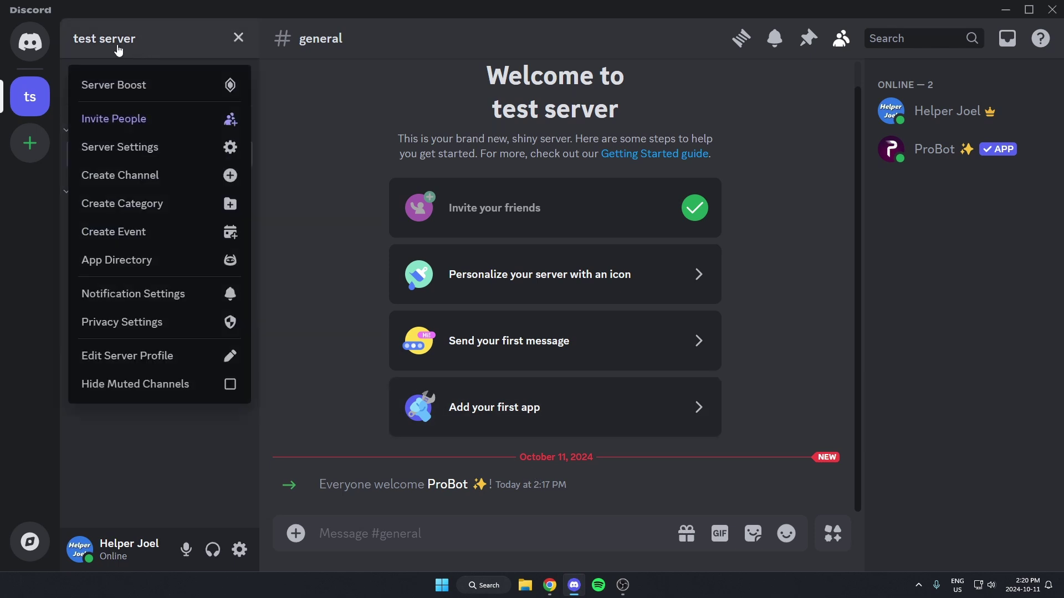
pyautogui.click(166, 156)
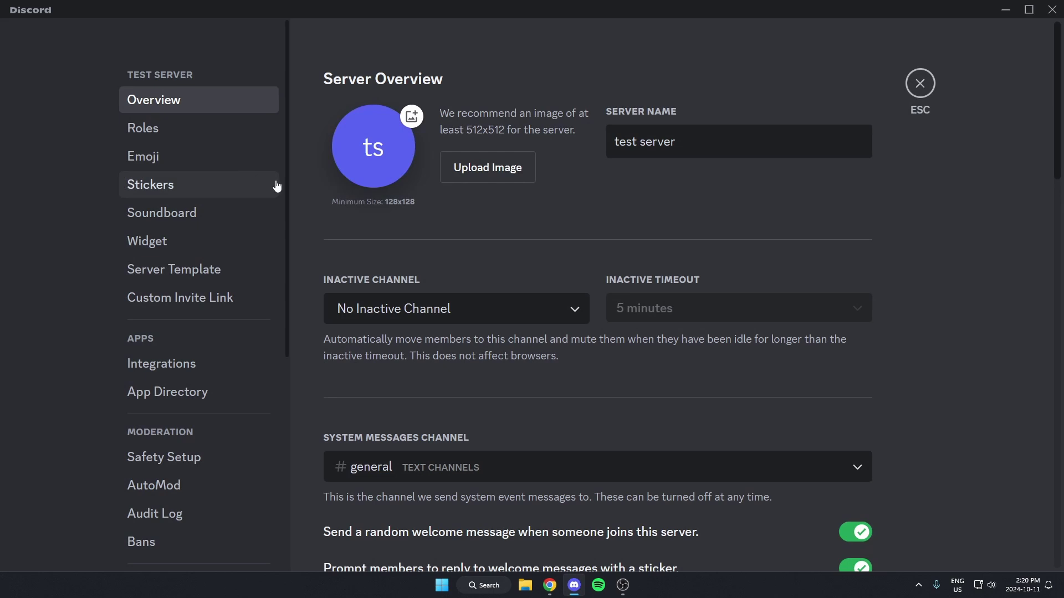
pyautogui.click(196, 128)
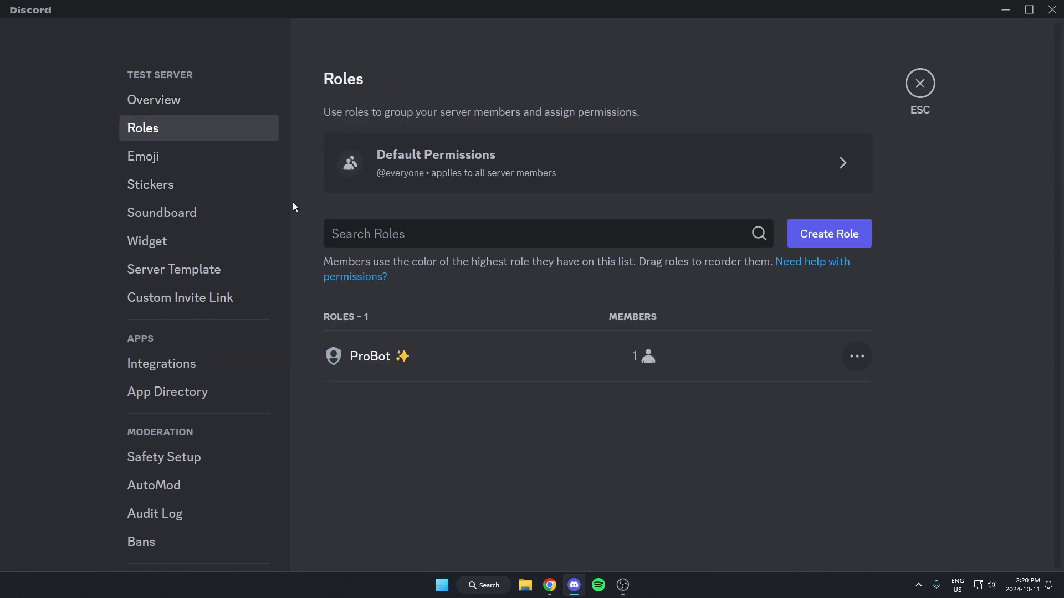
pyautogui.click(405, 178)
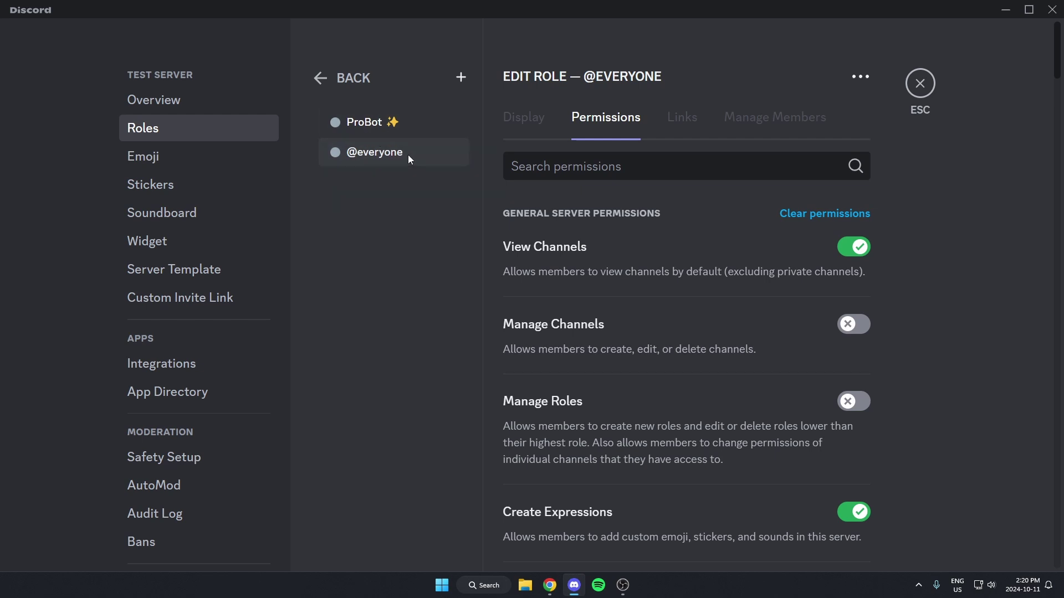
pyautogui.click(410, 159)
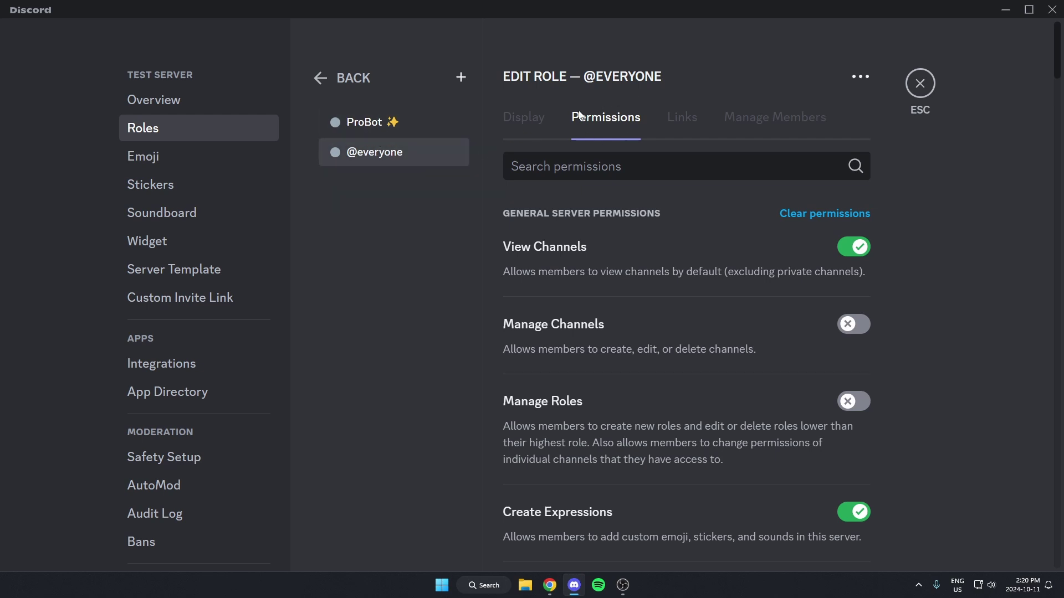
pyautogui.click(837, 220)
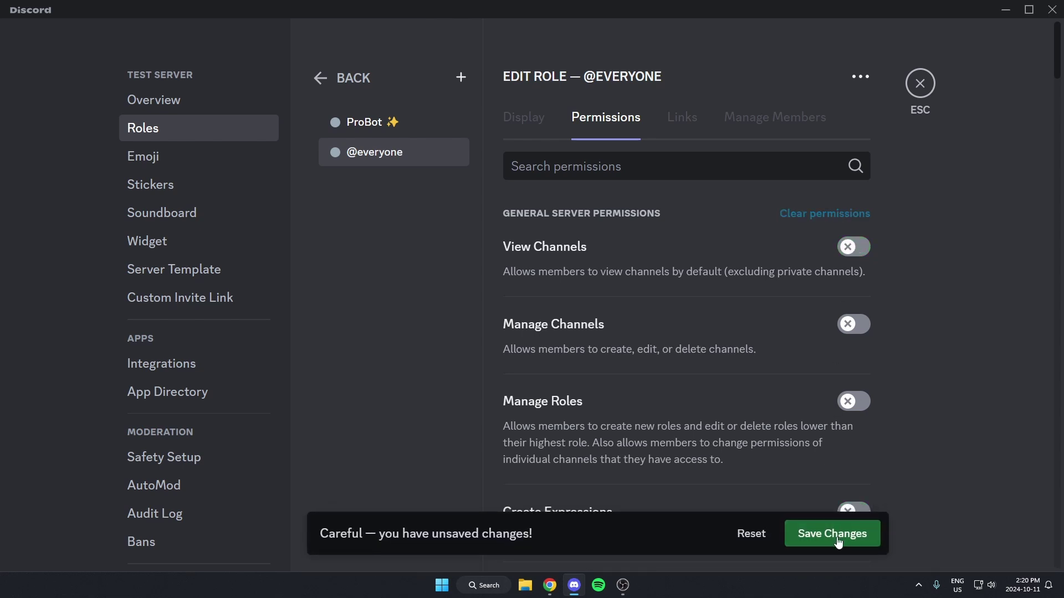
pyautogui.click(839, 541)
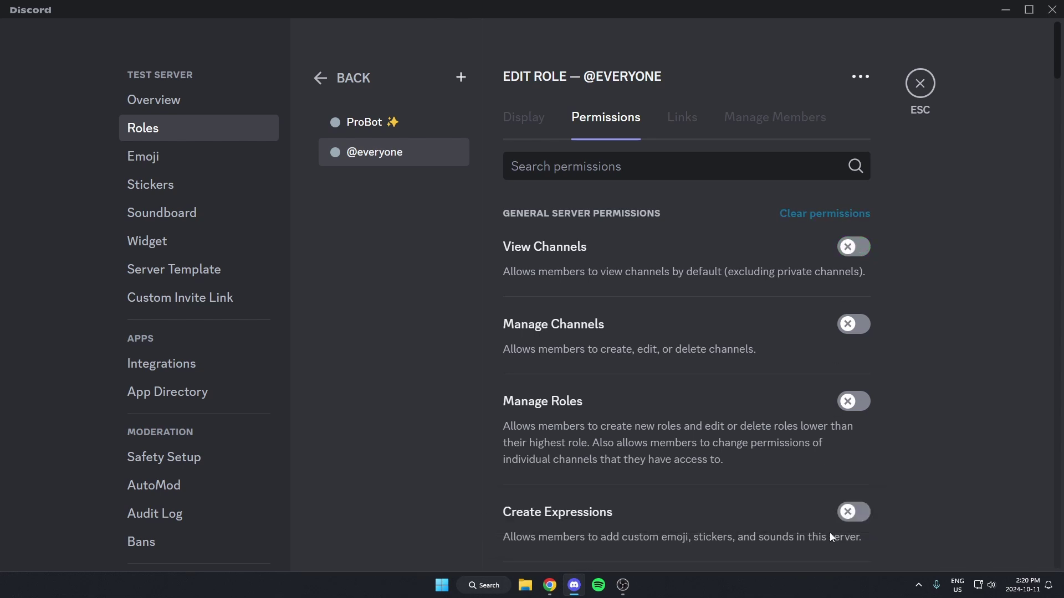
# Create a new role, name it 'verified', and save it
pyautogui.click(461, 77)
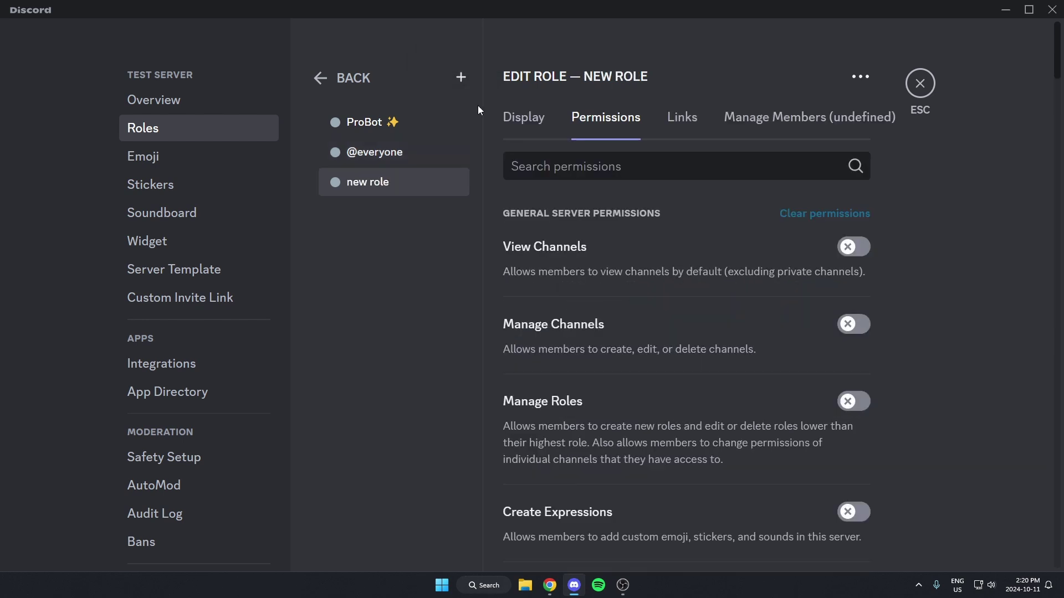
pyautogui.click(543, 135)
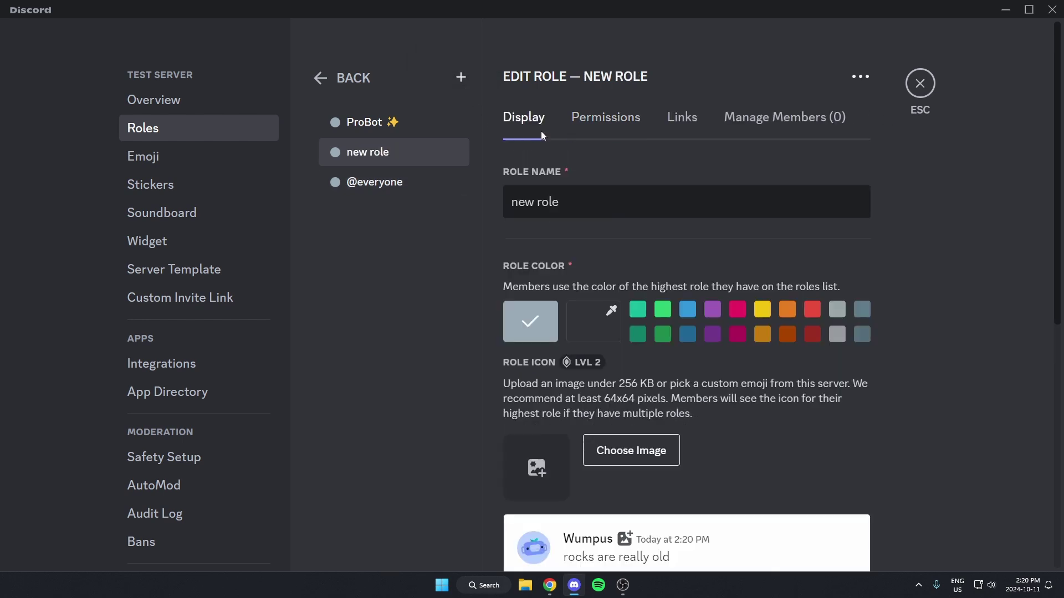
pyautogui.hotkey('ctrl', 'a')
pyautogui.press('BackSpace')
pyautogui.write('veri')
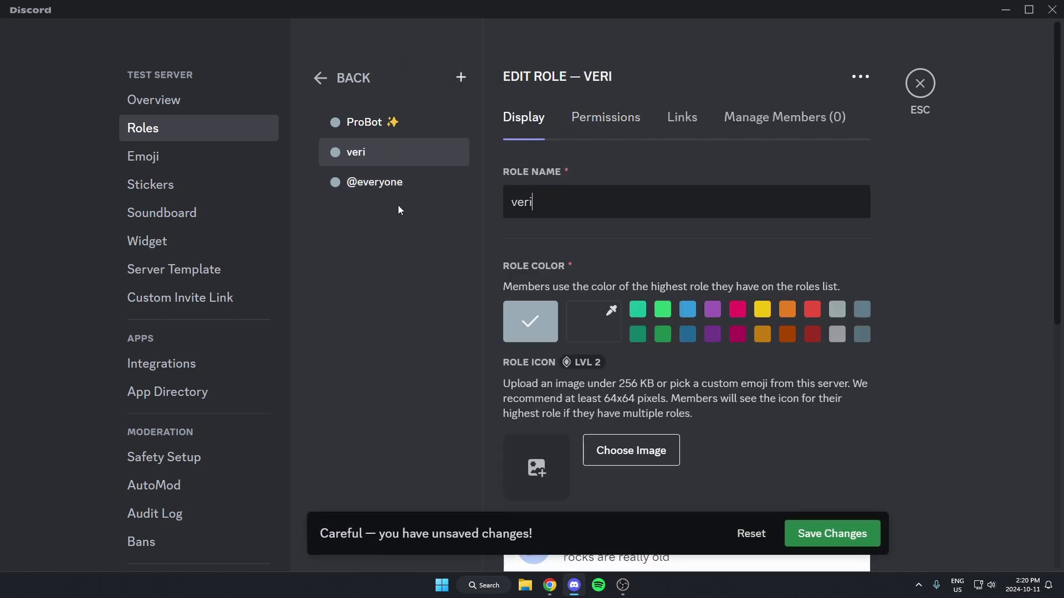
pyautogui.write('fied')
pyautogui.click(831, 533)
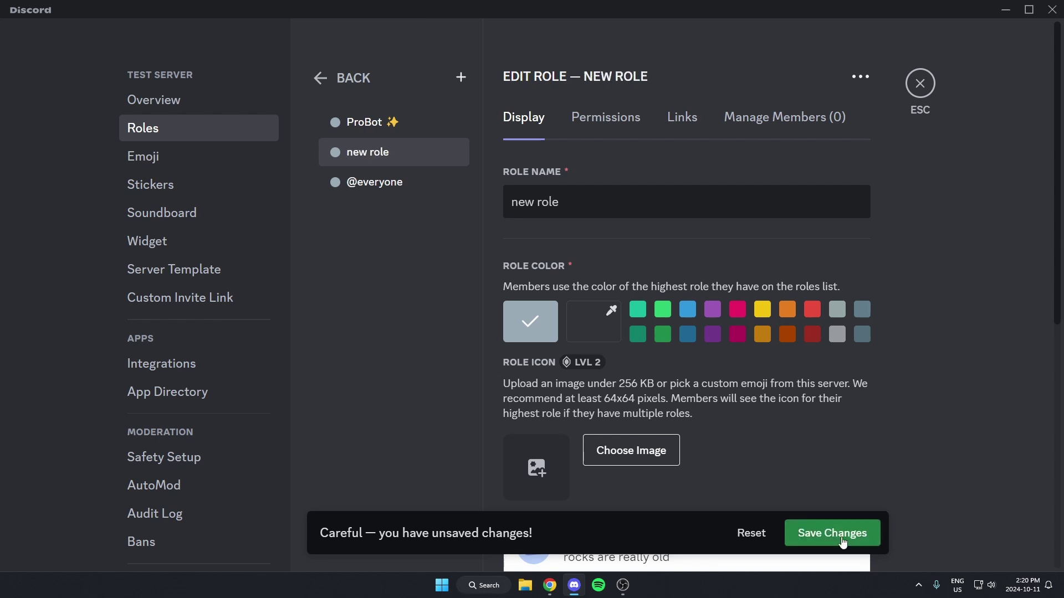
pyautogui.click(614, 131)
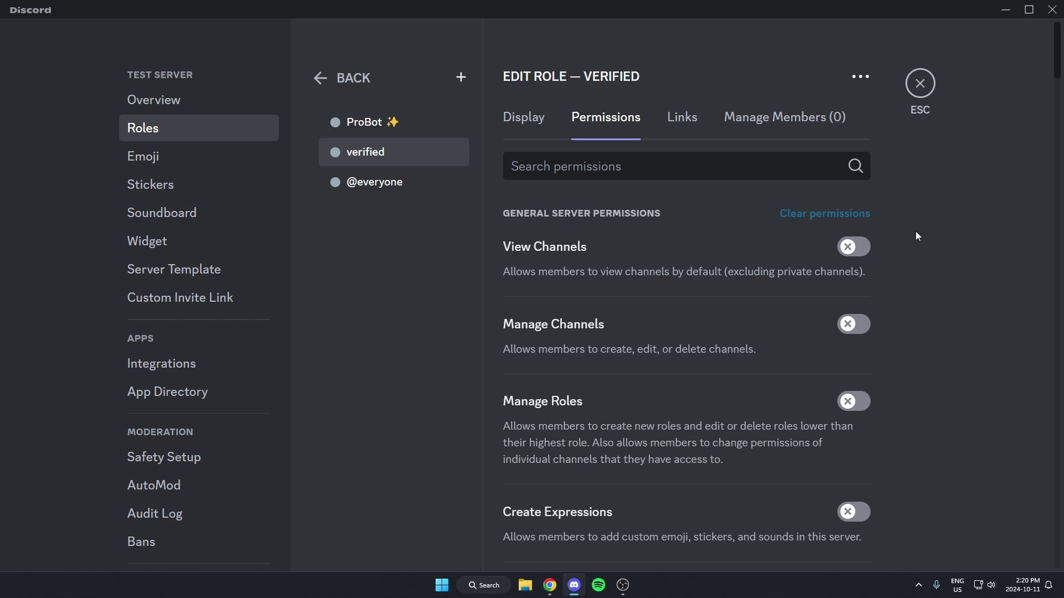
# Turn on View Channels and Send Messages for the verified role
pyautogui.click(852, 247)
pyautogui.scroll(-1, 805, 361)
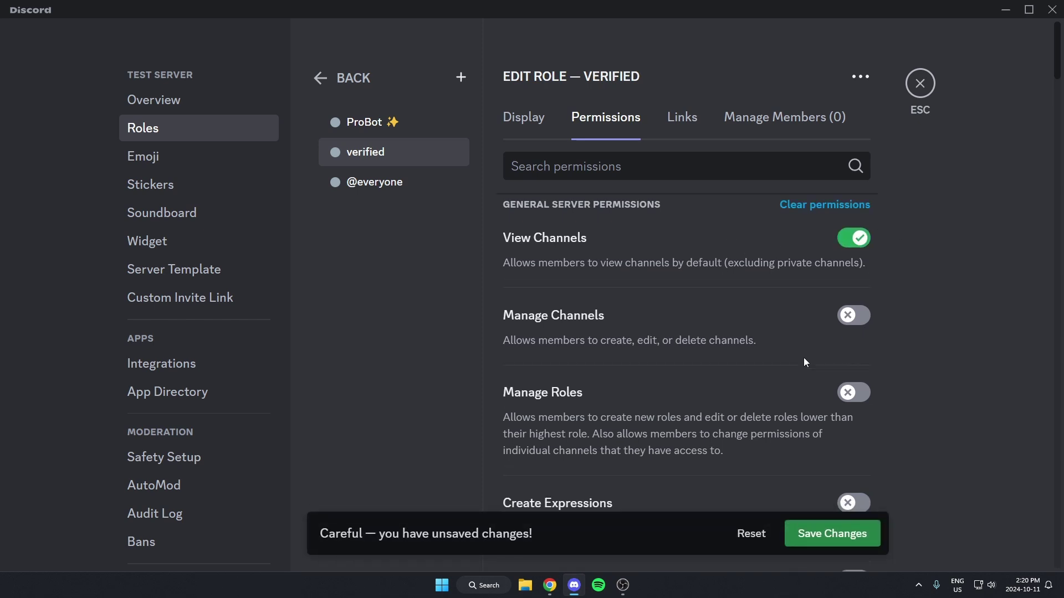
pyautogui.scroll(-10, 805, 363)
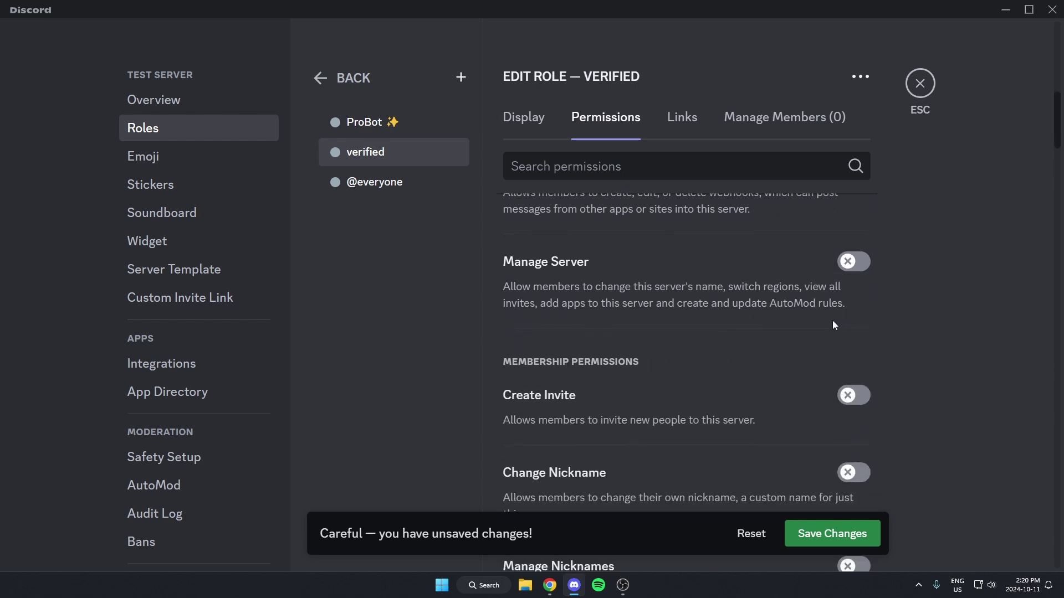
pyautogui.scroll(-4, 832, 320)
pyautogui.scroll(2, 875, 231)
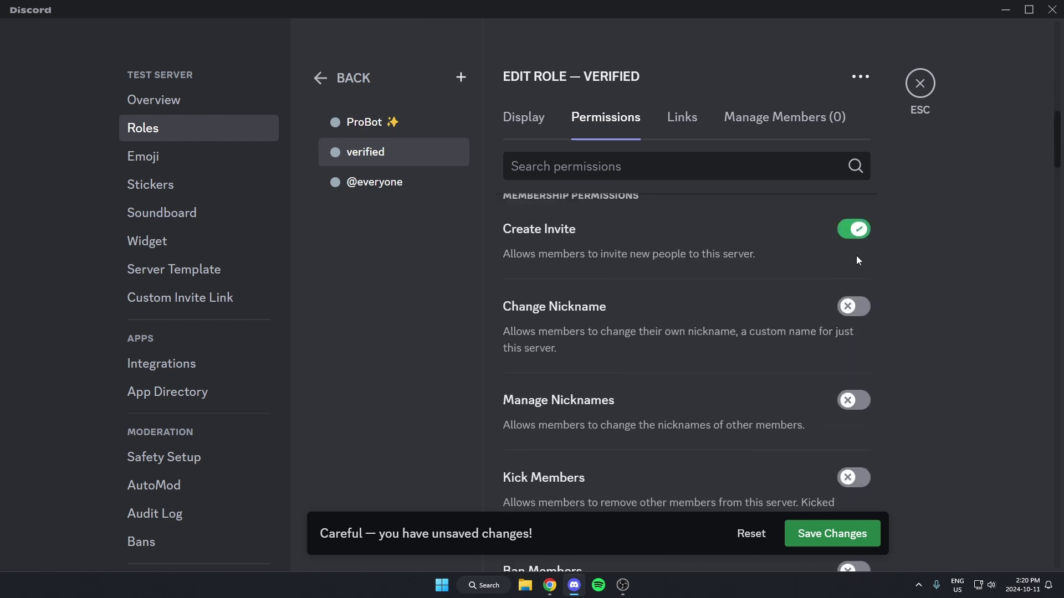
pyautogui.scroll(-8, 857, 260)
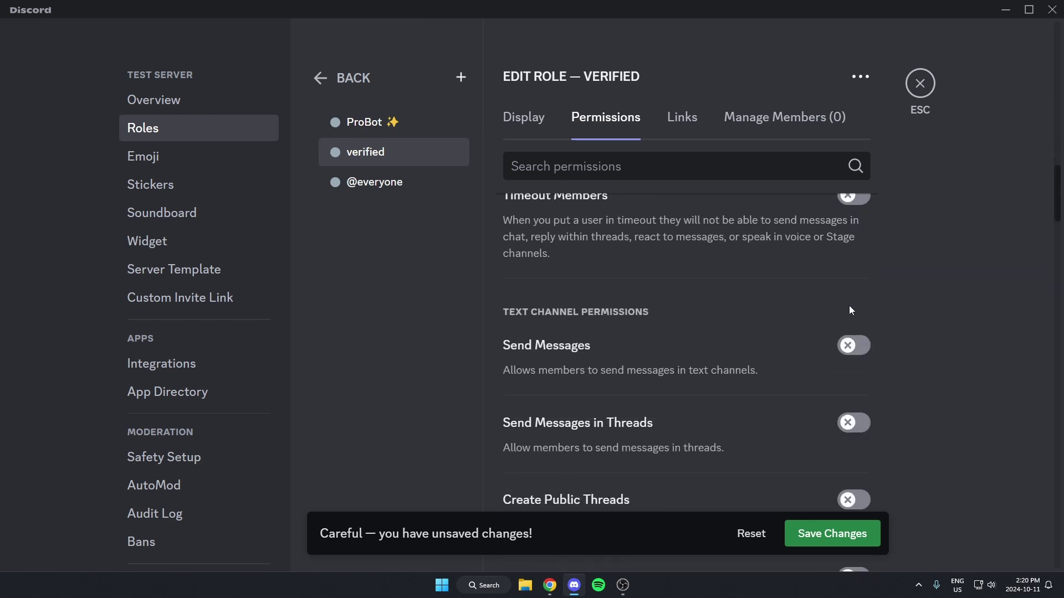
pyautogui.scroll(-1, 851, 310)
pyautogui.click(854, 315)
# Enable Read Message History for verified and save the role's permissions
pyautogui.scroll(-5, 853, 333)
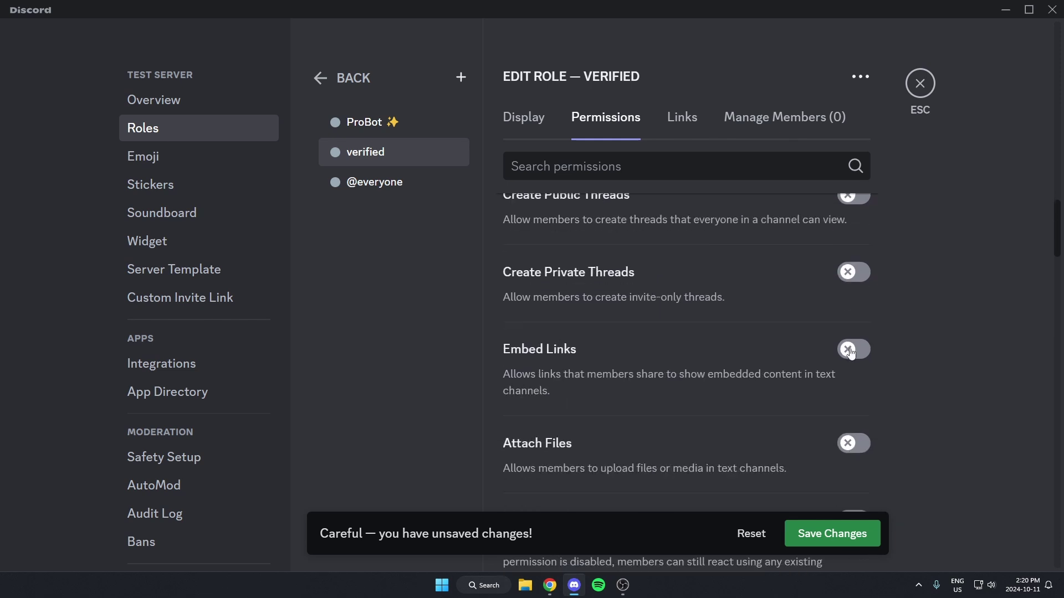
pyautogui.scroll(-5, 851, 353)
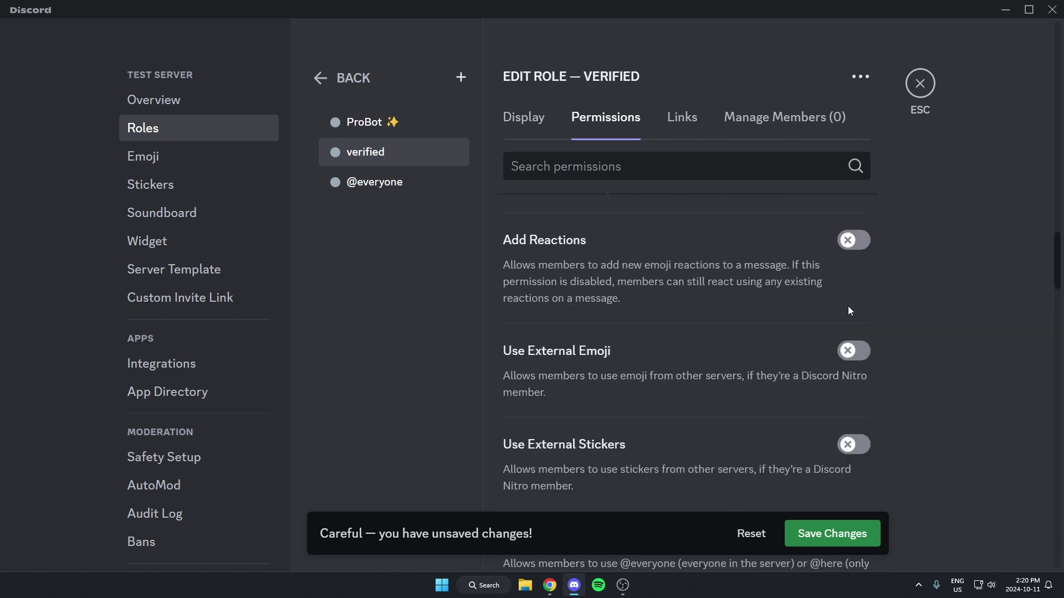
pyautogui.scroll(-9, 850, 311)
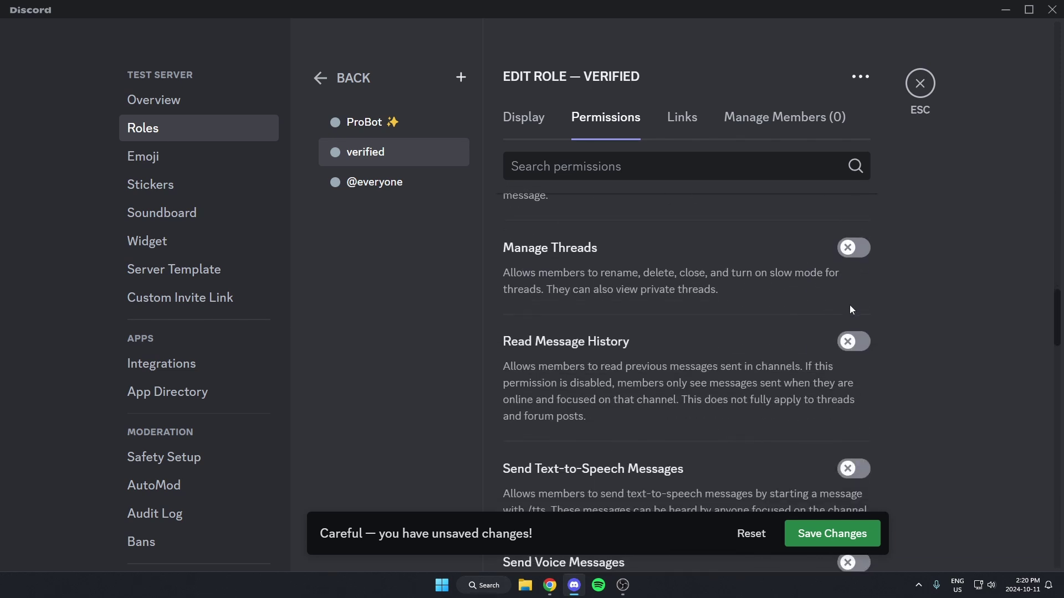
pyautogui.scroll(-1, 851, 309)
pyautogui.click(858, 289)
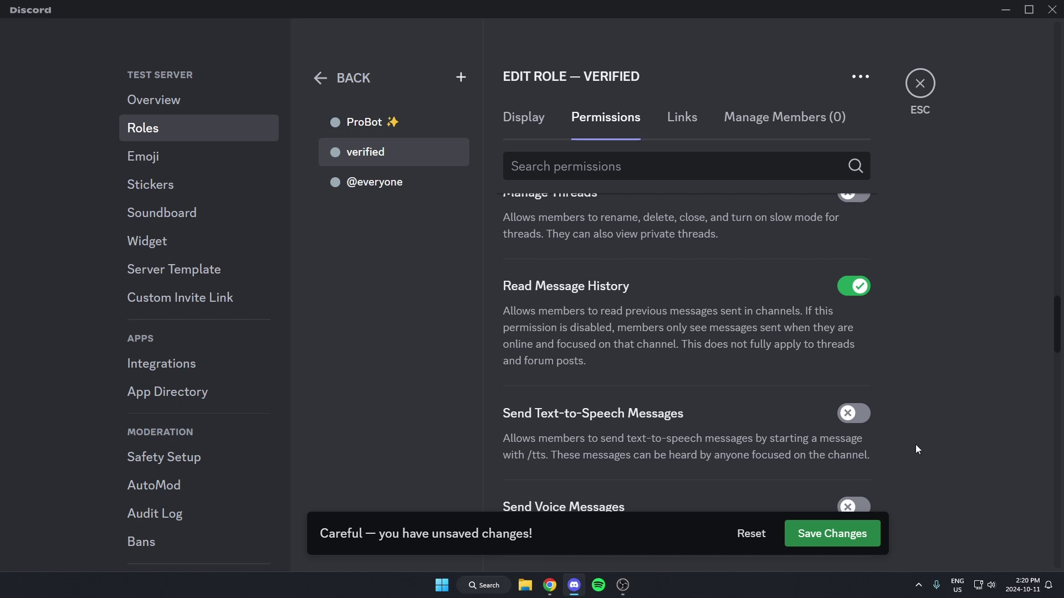
pyautogui.click(837, 537)
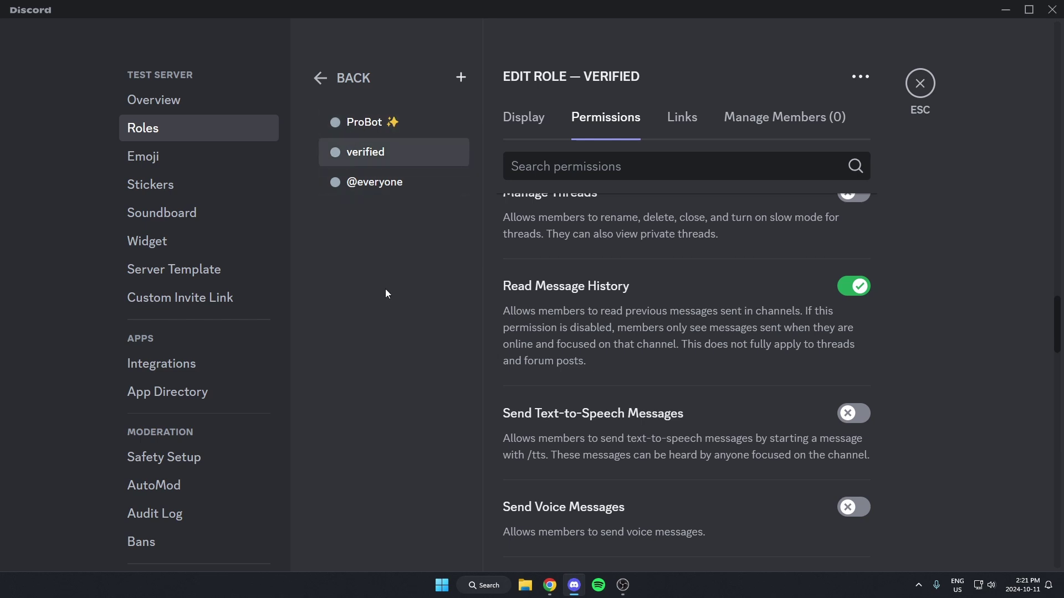
# Leave server settings and create a text channel named 'verify' in test server
pyautogui.click(929, 91)
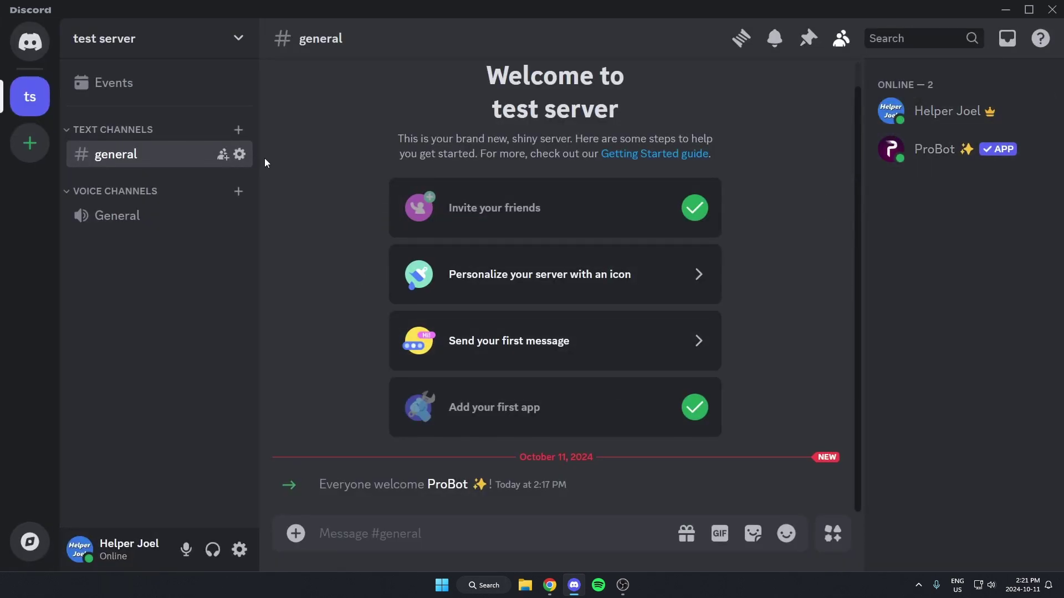
pyautogui.click(238, 131)
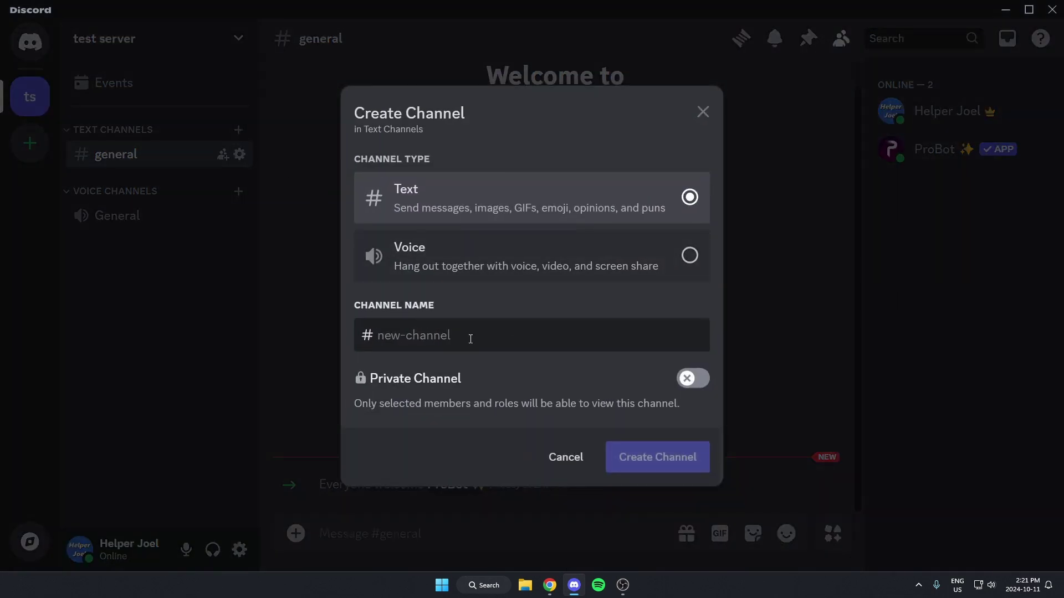
pyautogui.write('verify')
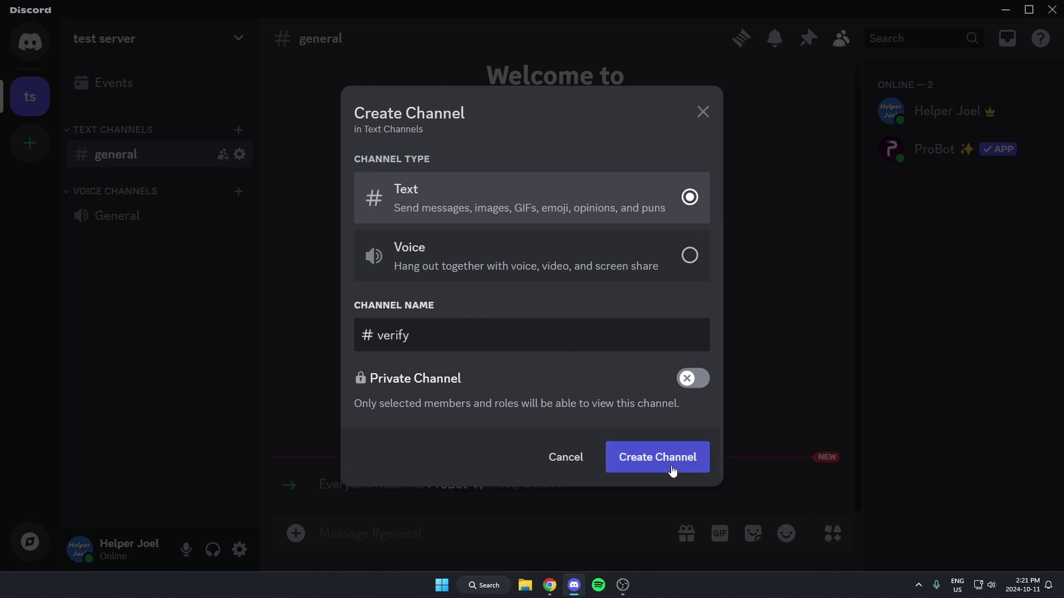
pyautogui.click(670, 463)
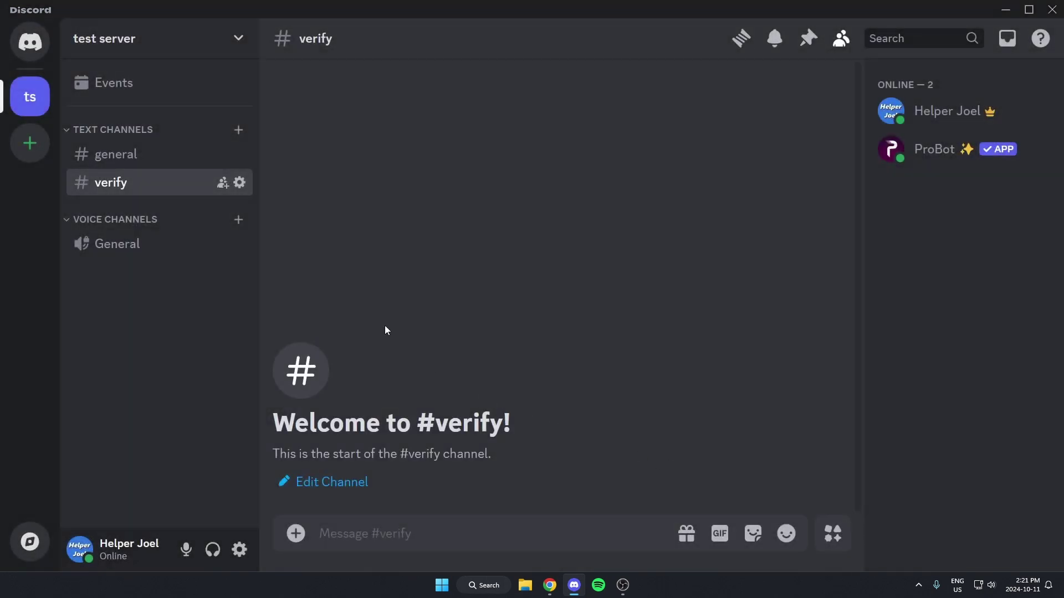
pyautogui.click(240, 183)
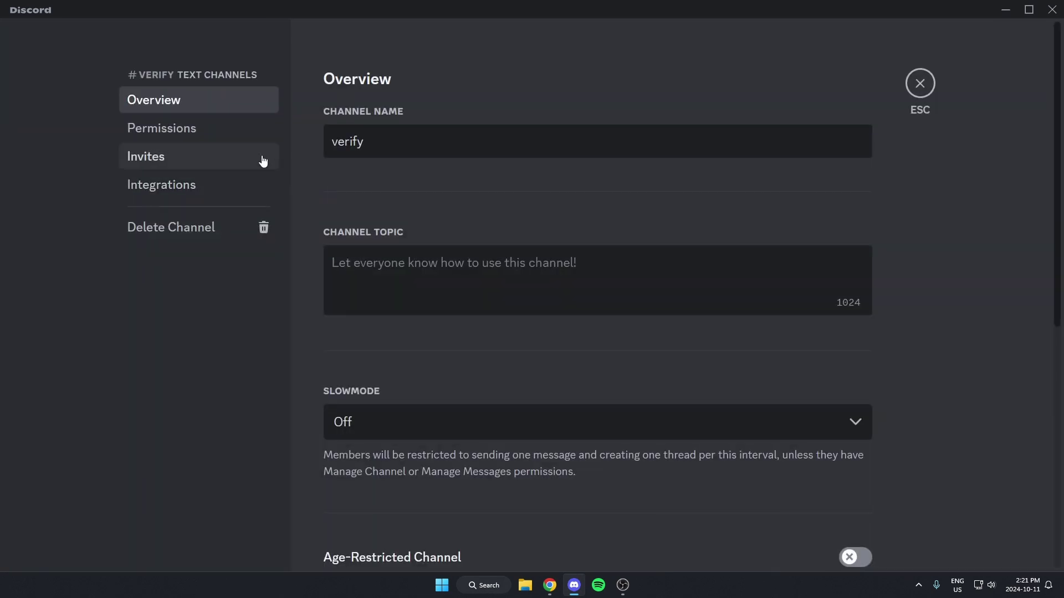
pyautogui.click(205, 137)
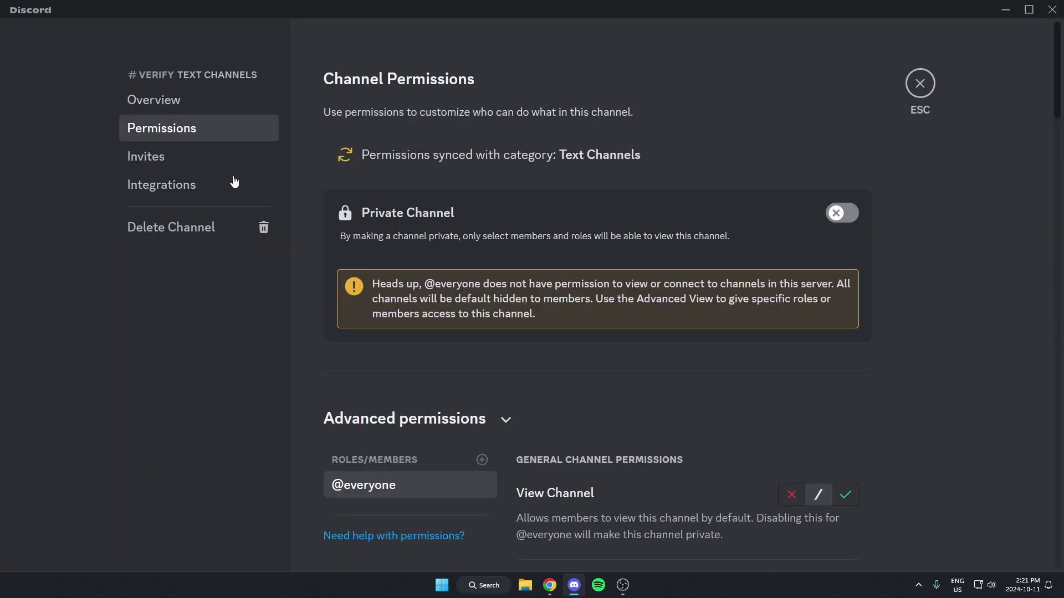
pyautogui.scroll(-4, 404, 271)
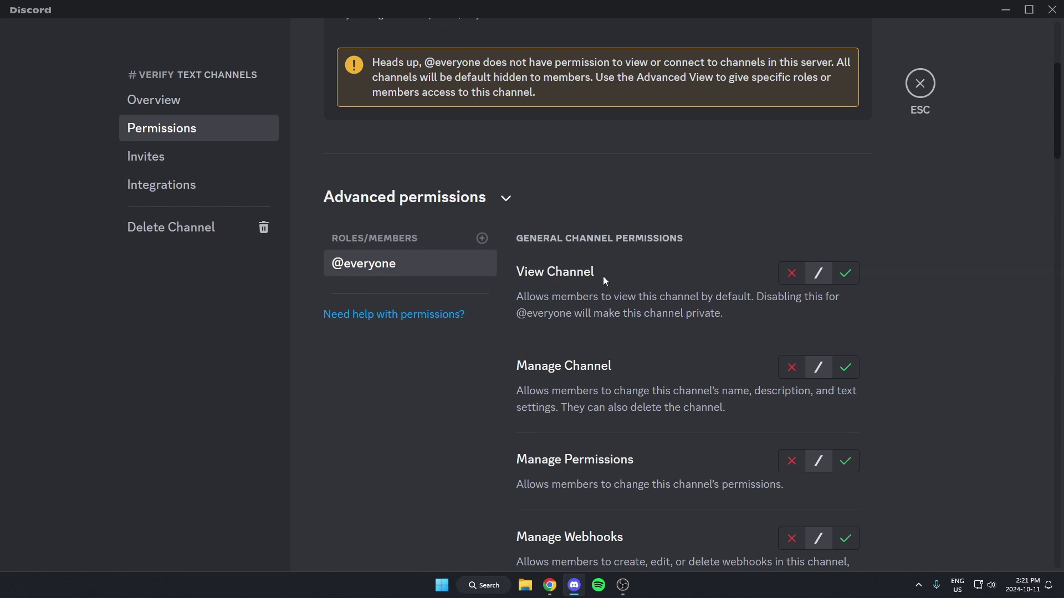
pyautogui.click(849, 283)
pyautogui.scroll(-10, 715, 277)
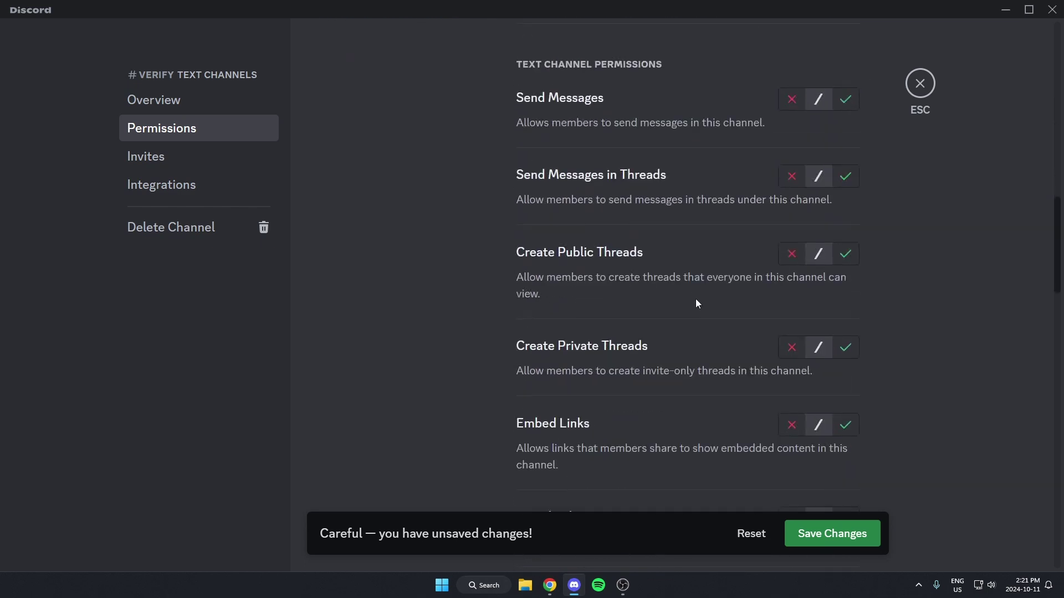
pyautogui.scroll(-15, 696, 299)
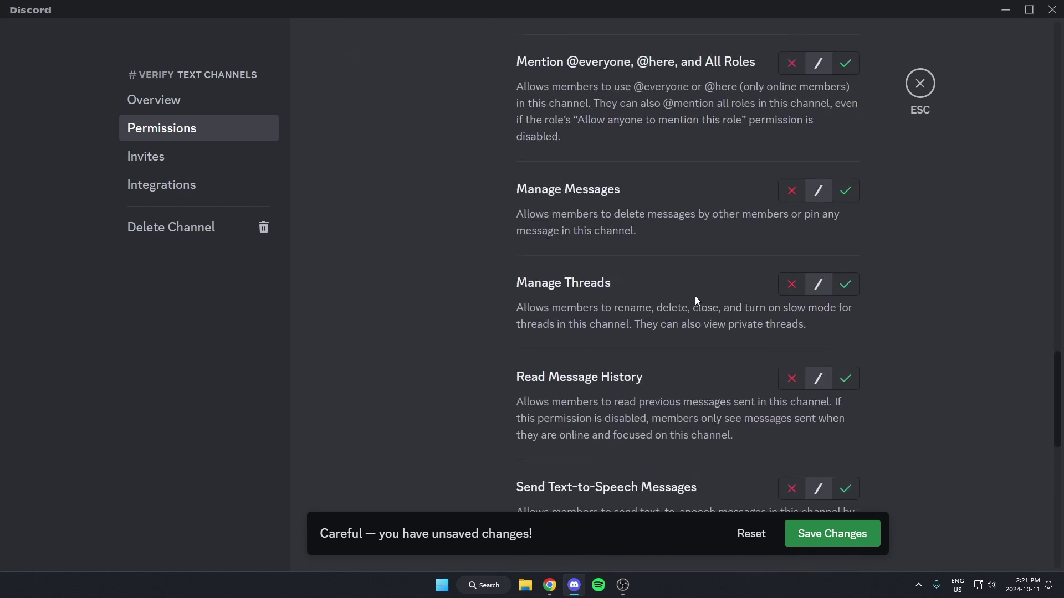
pyautogui.scroll(-9, 696, 297)
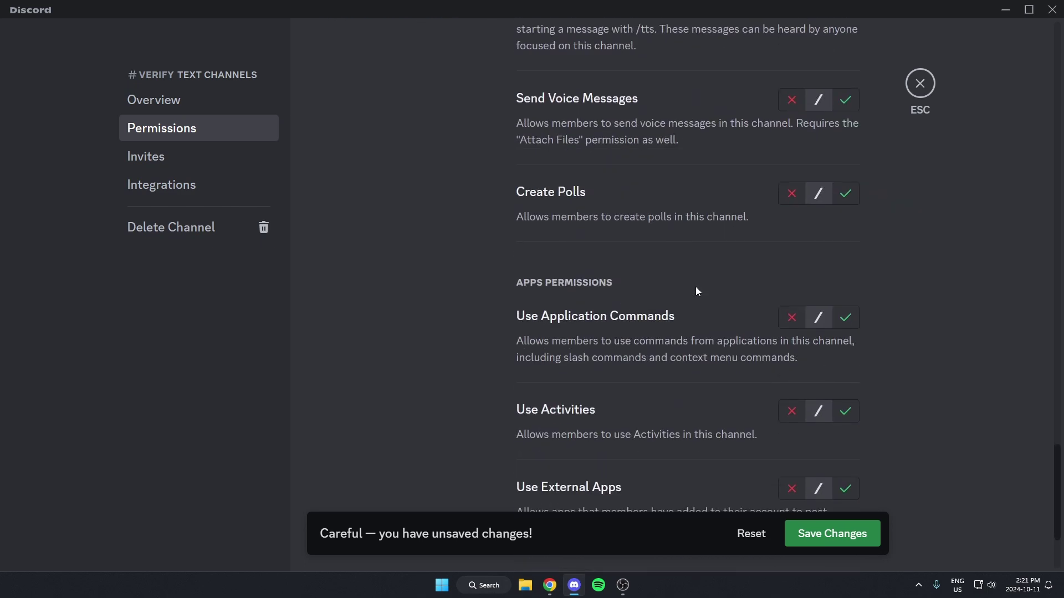
pyautogui.scroll(-3, 696, 291)
pyautogui.scroll(10, 694, 288)
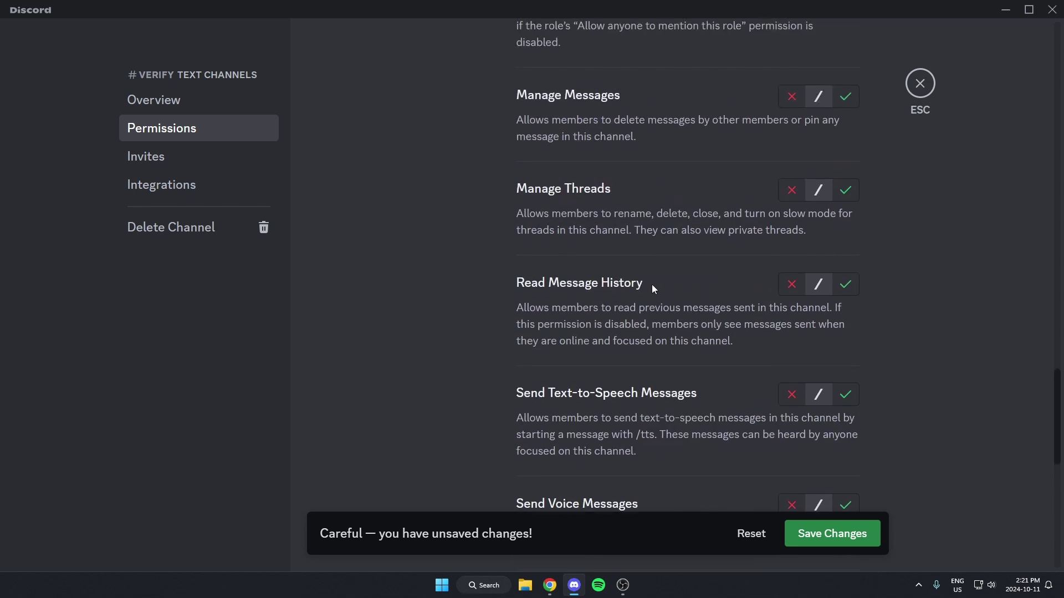
pyautogui.click(845, 285)
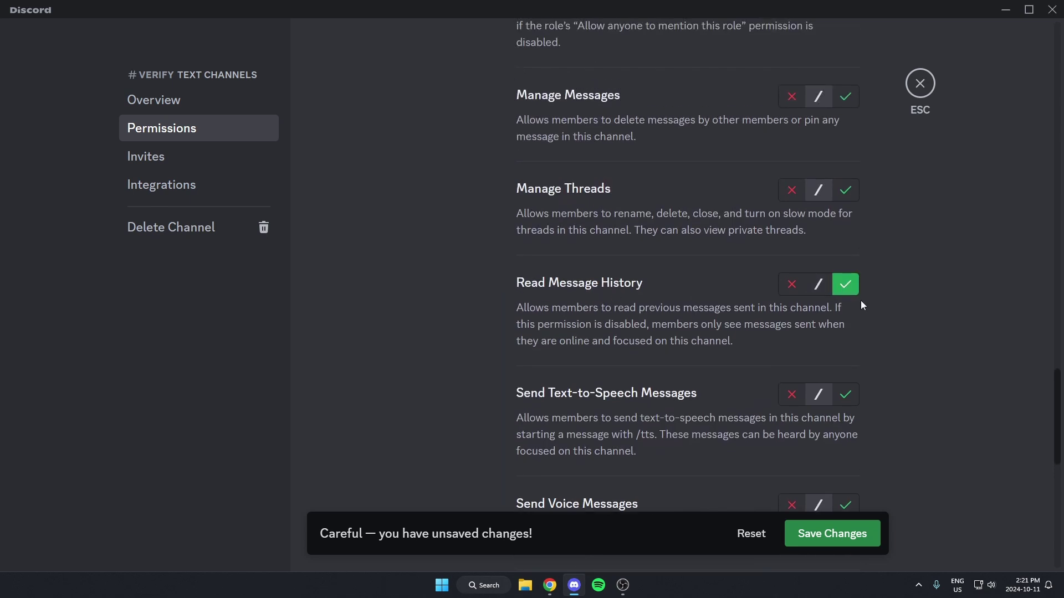
pyautogui.click(848, 534)
pyautogui.scroll(20, 907, 489)
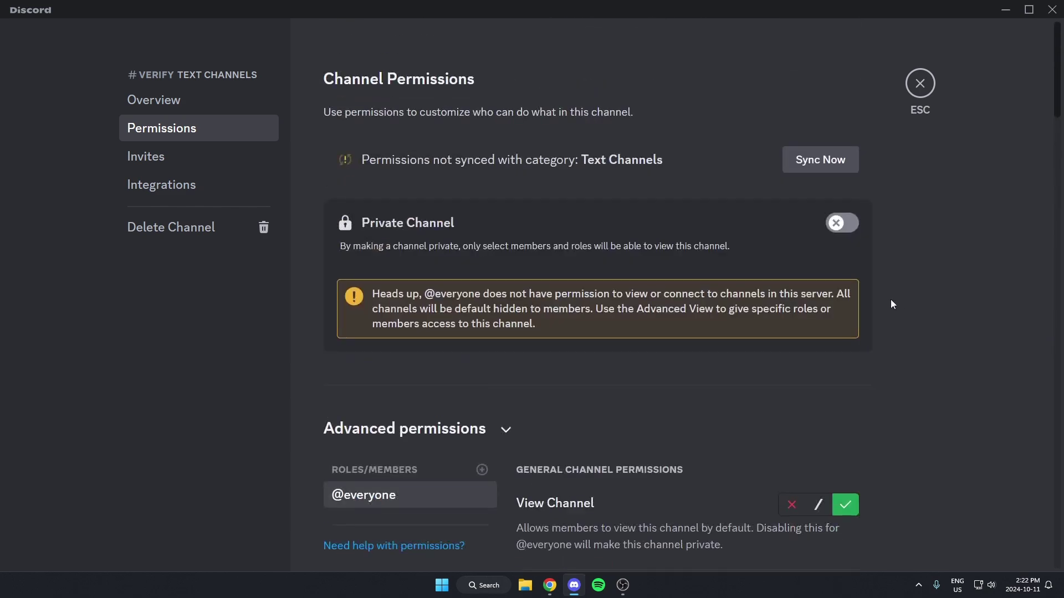
pyautogui.click(920, 84)
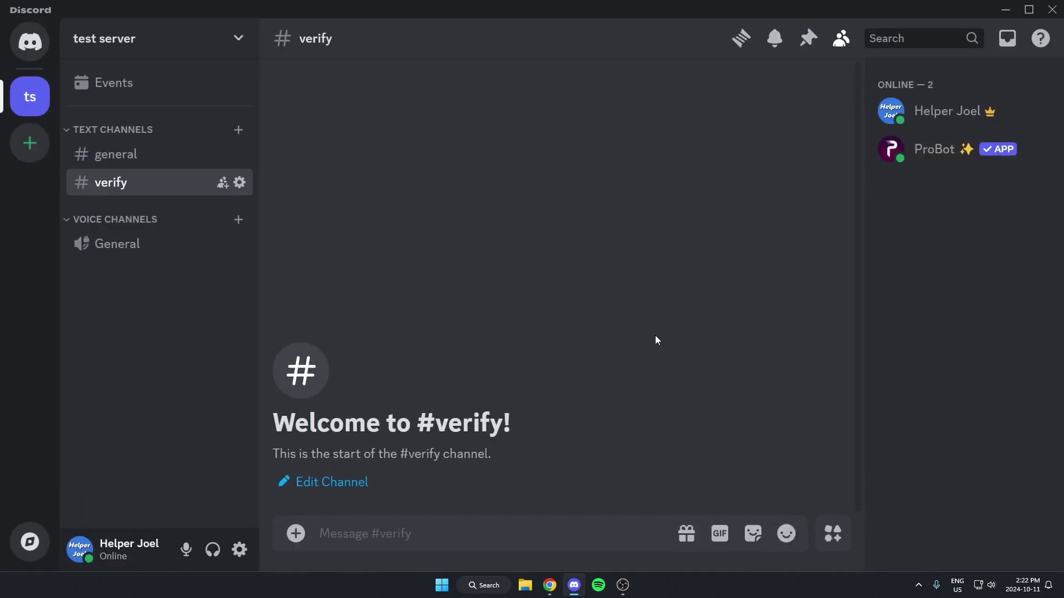
# In ProBot's Embed Messages, rename the new embed to 'verify'
pyautogui.click(552, 585)
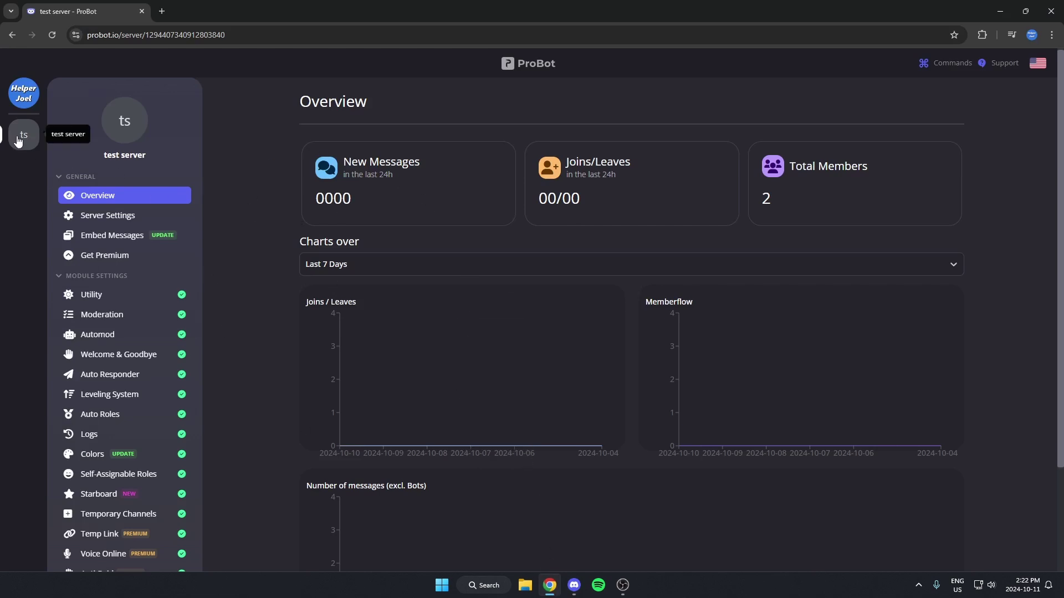
pyautogui.click(131, 238)
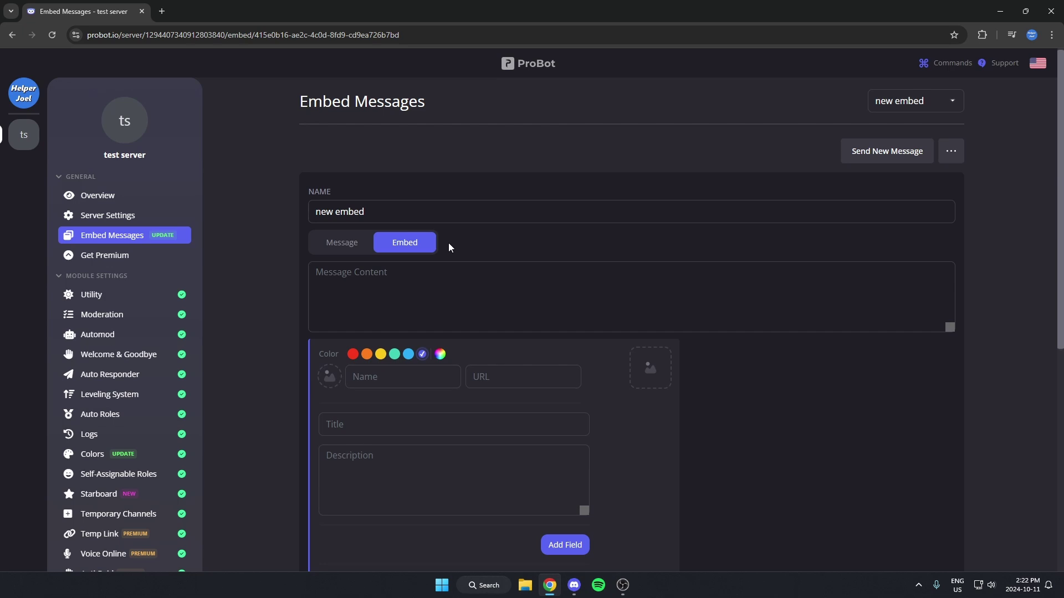
pyautogui.moveTo(423, 211); pyautogui.dragTo(202, 209)
pyautogui.press('BackSpace')
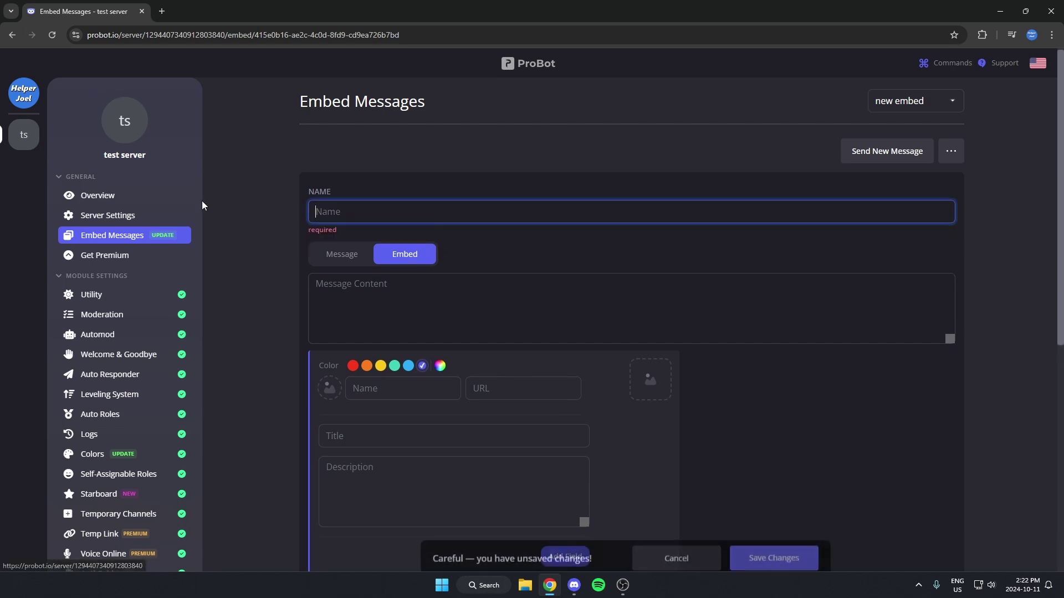
pyautogui.write('b')
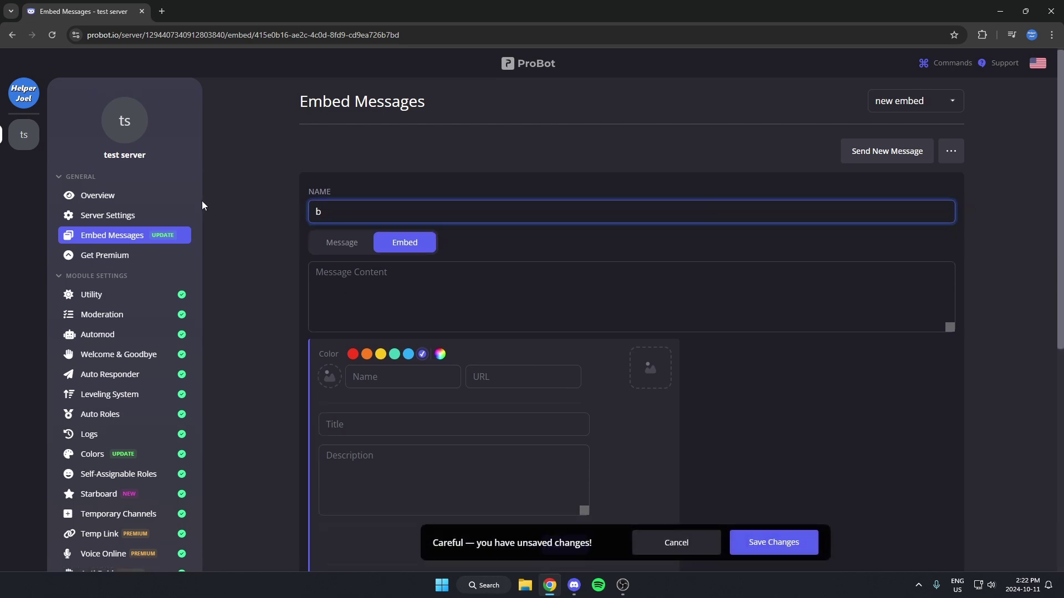
pyautogui.press('BackSpace')
pyautogui.write('verify')
pyautogui.click(268, 243)
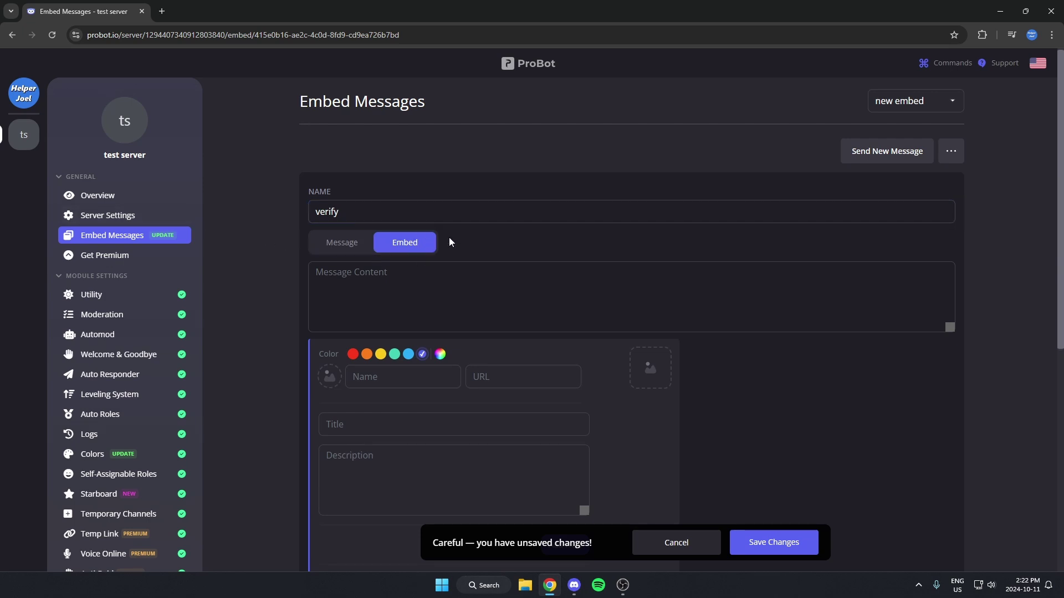
# Make it a plain Message reading 'React To Verify!' and save
pyautogui.click(349, 254)
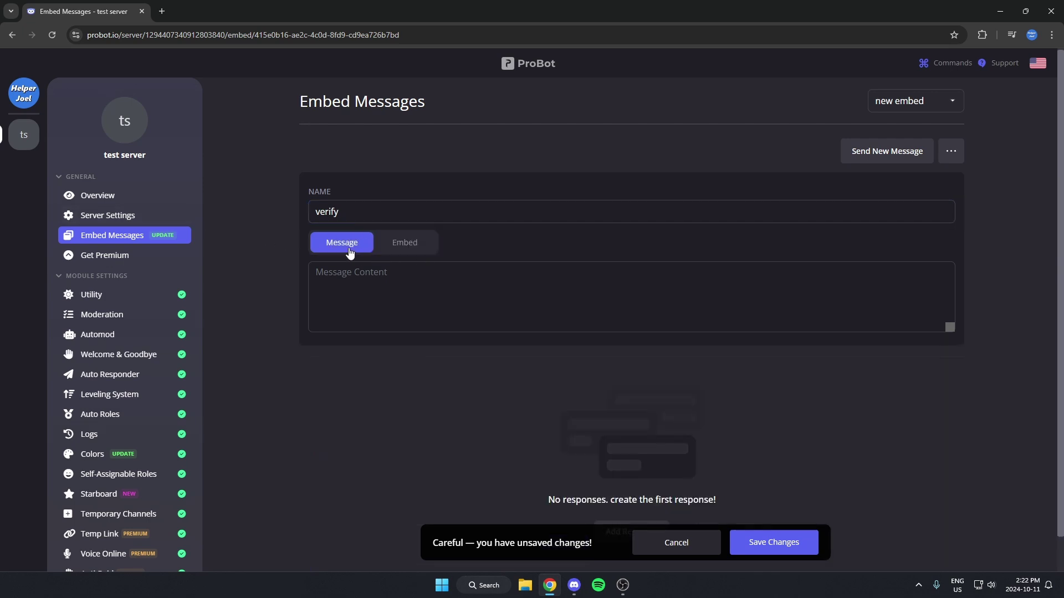
pyautogui.click(362, 275)
pyautogui.write('React To Verify!')
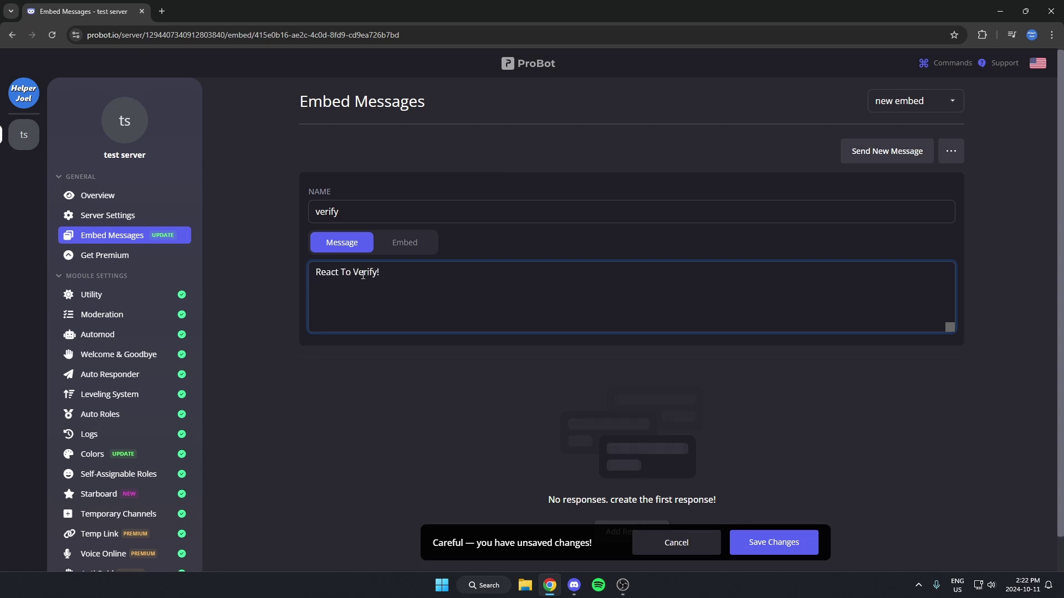
pyautogui.click(800, 551)
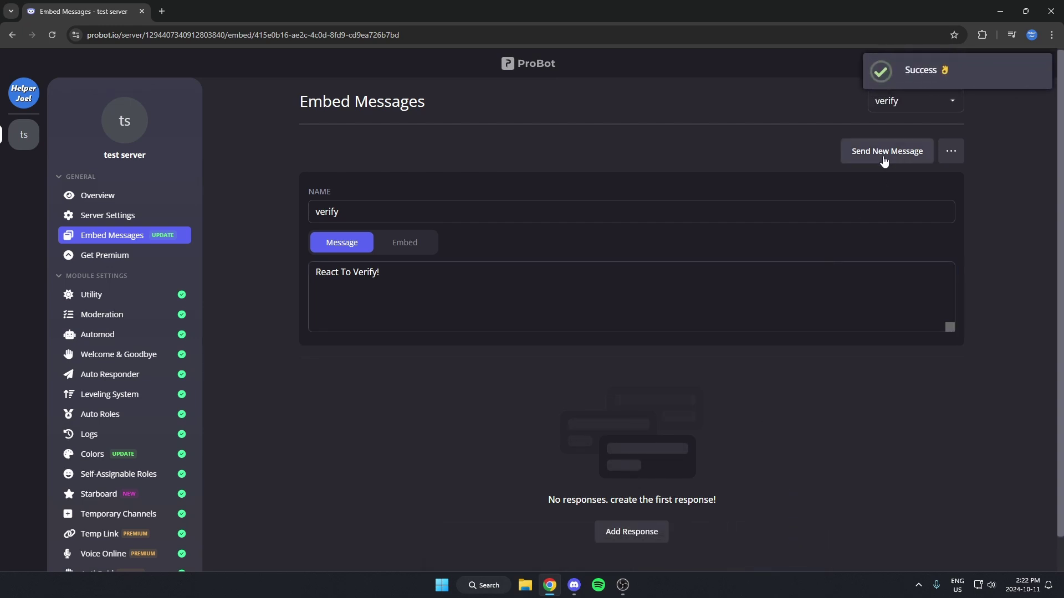
# Send the verify message to the #verify channel
pyautogui.click(881, 159)
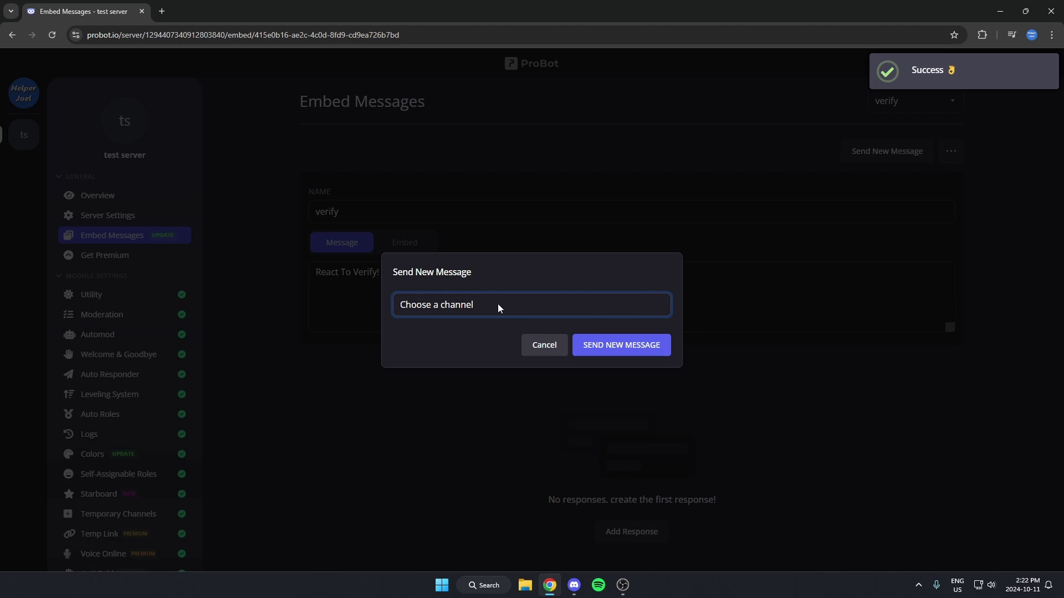
pyautogui.click(474, 312)
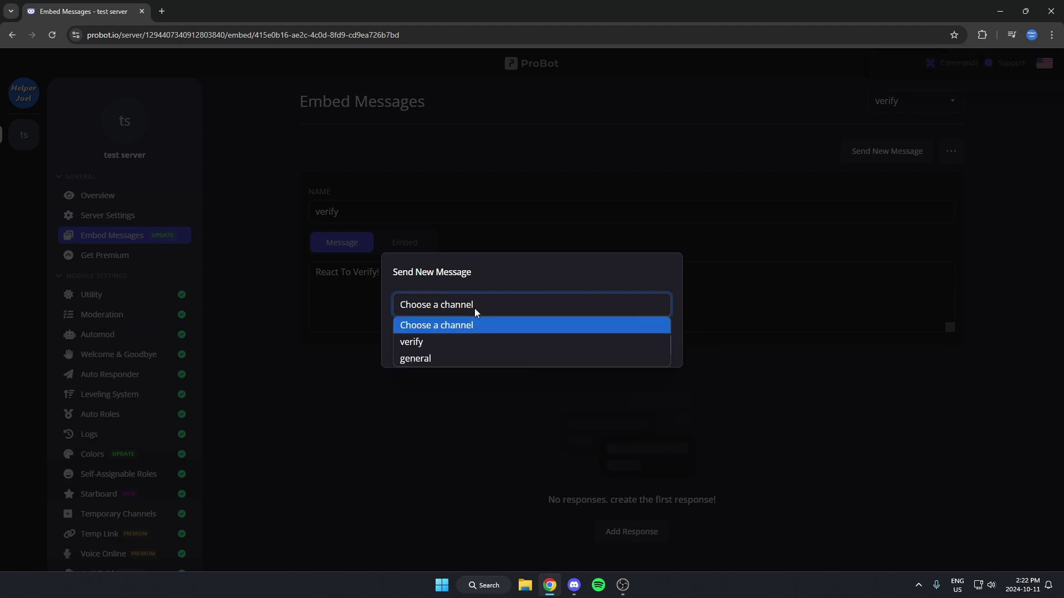
pyautogui.click(447, 343)
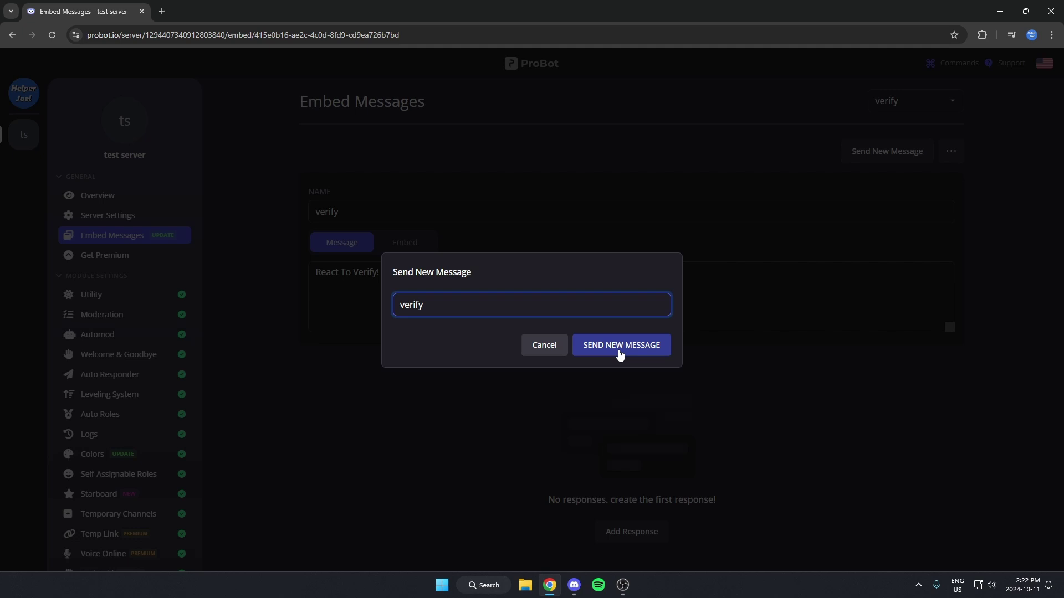
pyautogui.click(620, 355)
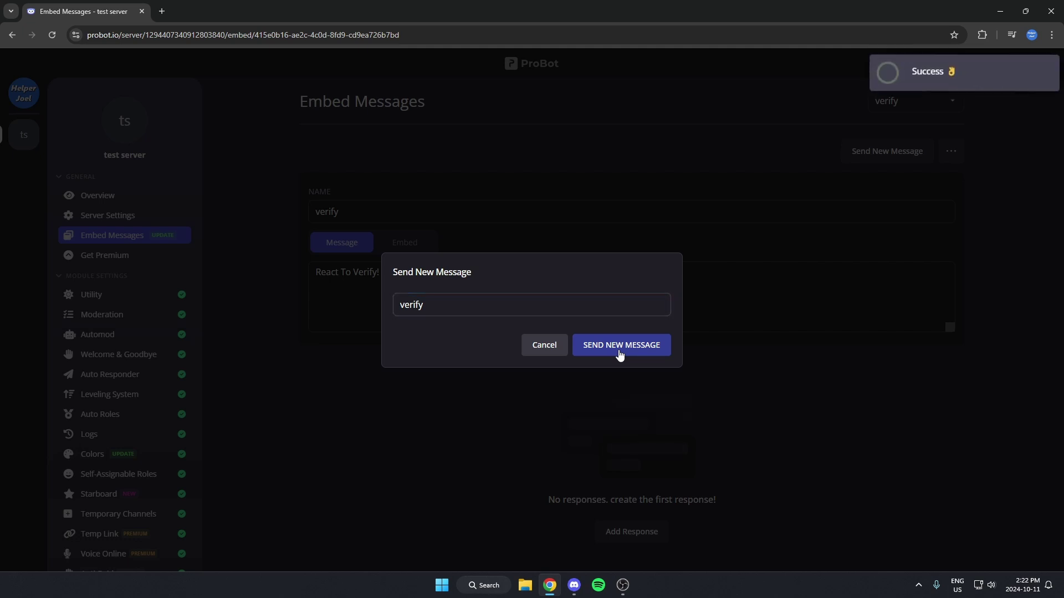
# Confirm the post in Discord's #verify, then dismiss ProBot's send dialog
pyautogui.click(575, 585)
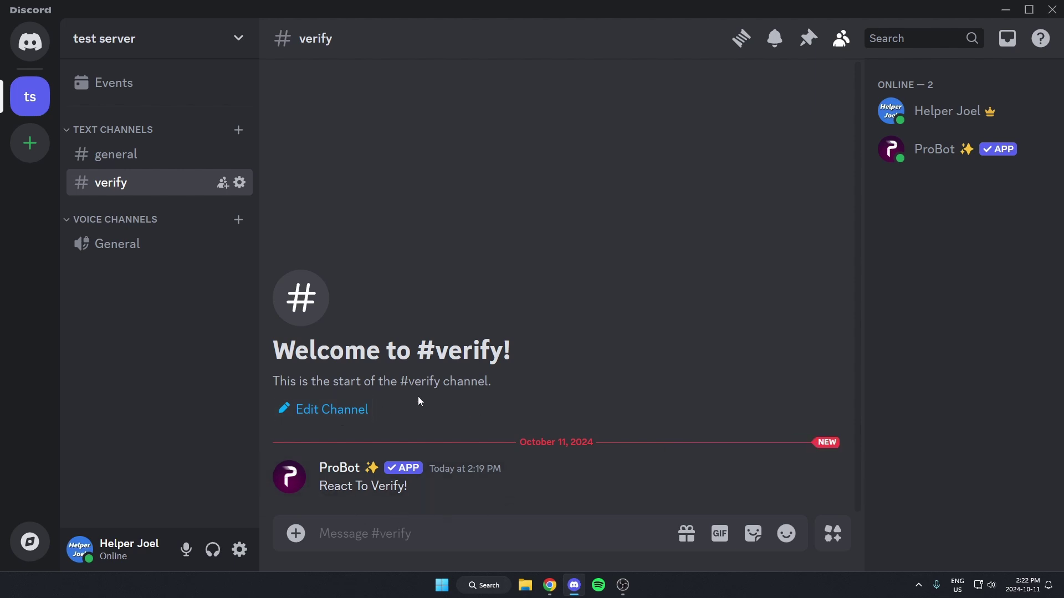
pyautogui.click(548, 585)
pyautogui.click(456, 433)
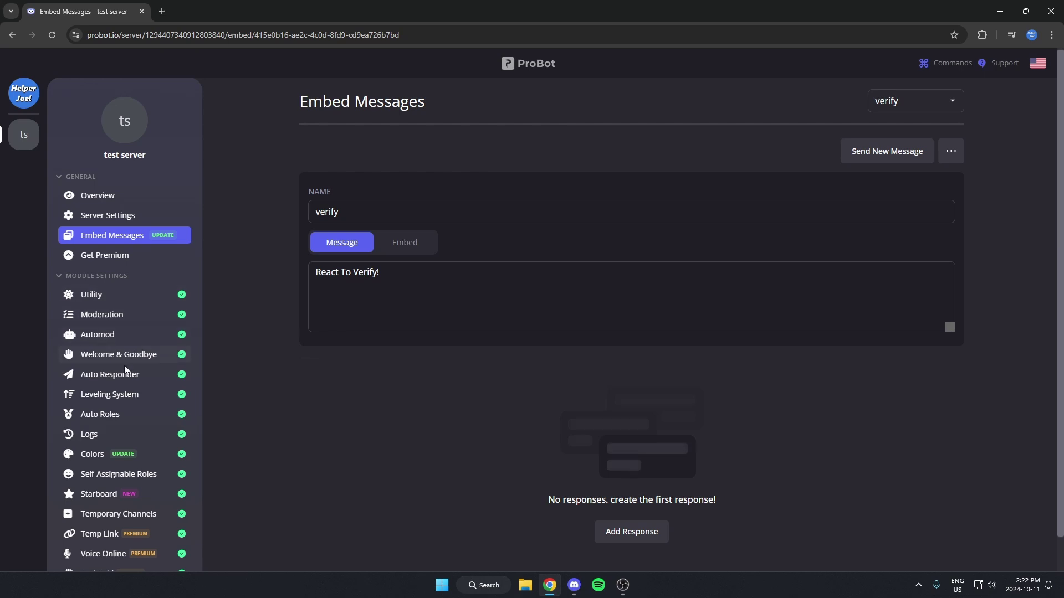
# Add a new message entry on ProBot's Self-Assignable Roles page and expand it
pyautogui.scroll(-2, 124, 365)
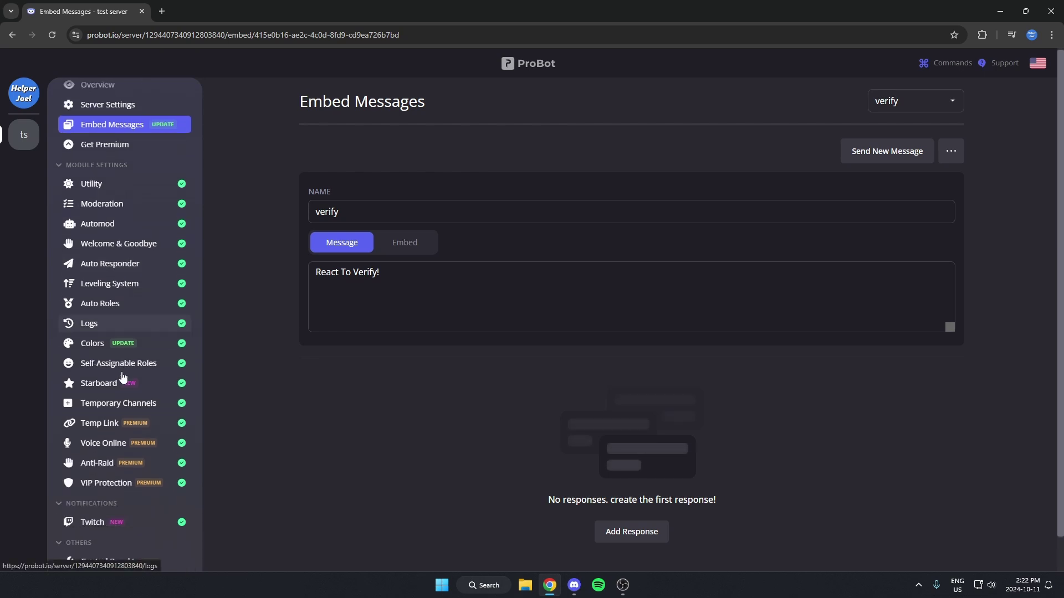
pyautogui.click(151, 368)
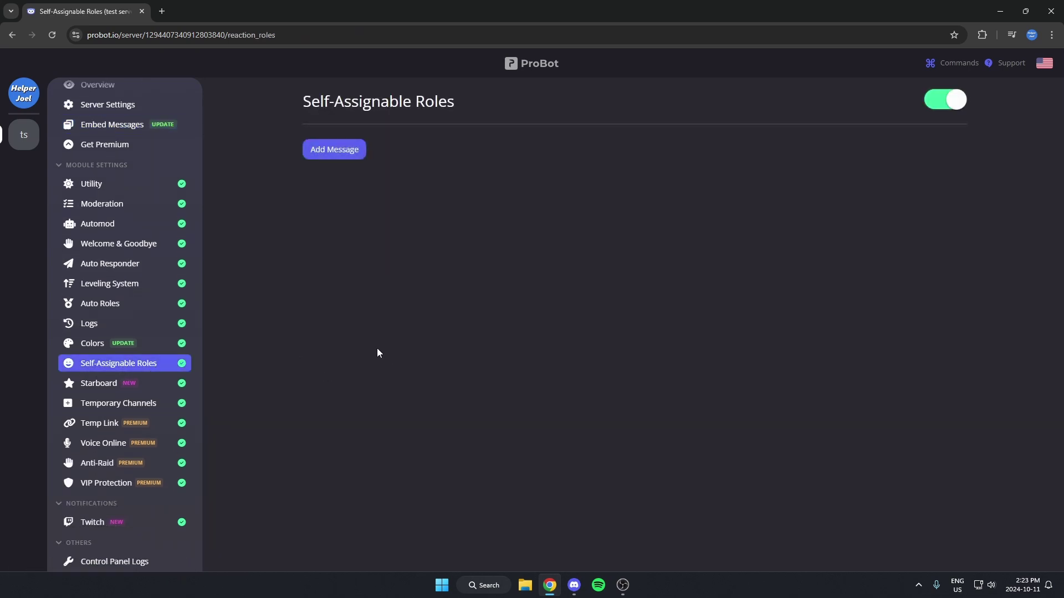
pyautogui.click(339, 153)
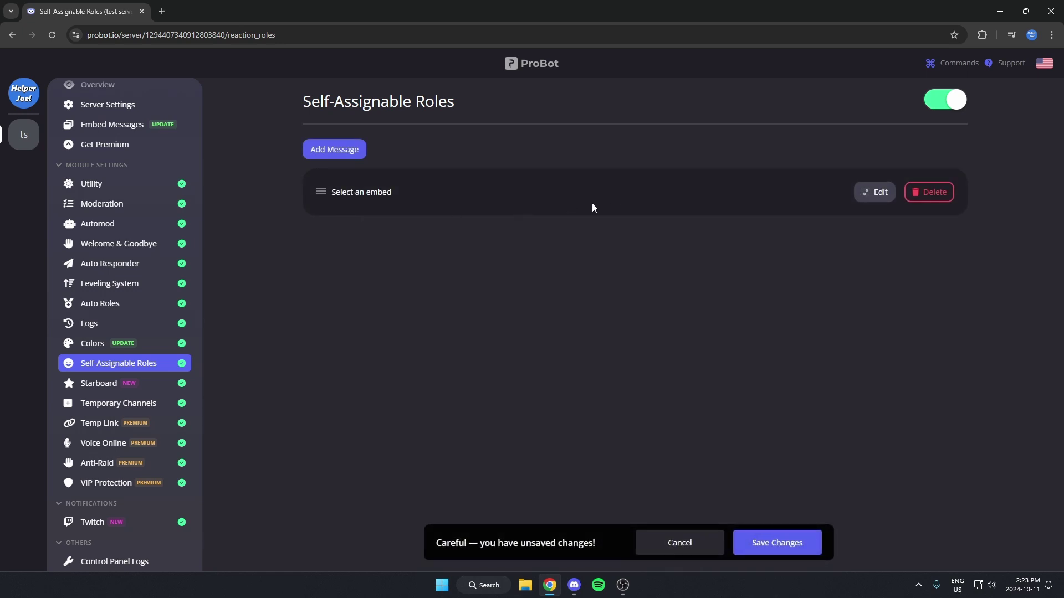
pyautogui.click(878, 195)
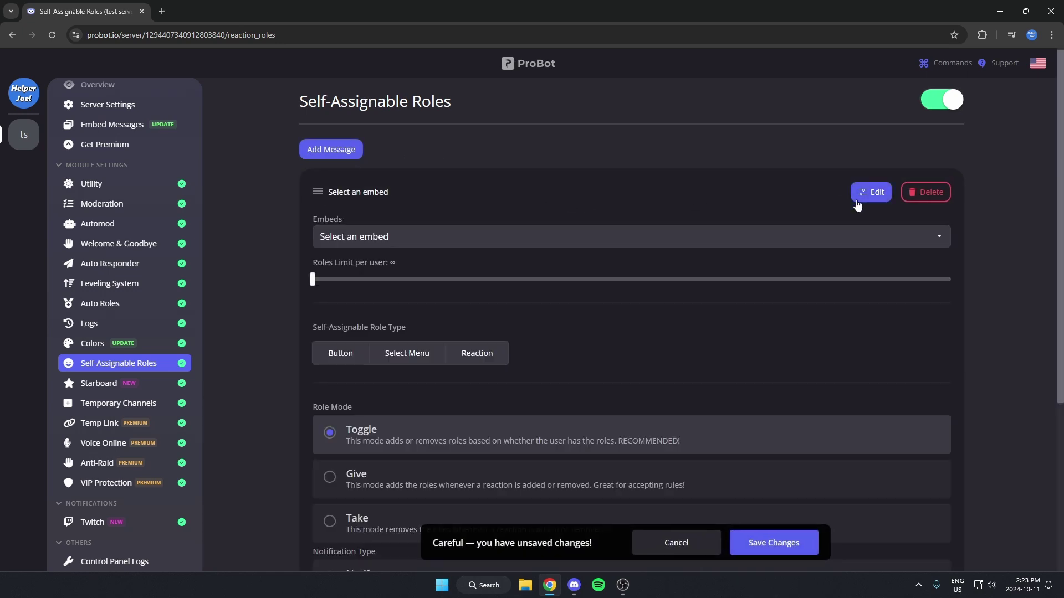
# Link the entry to the verify embed and the #verify message from 02:19:59 PM
pyautogui.click(337, 244)
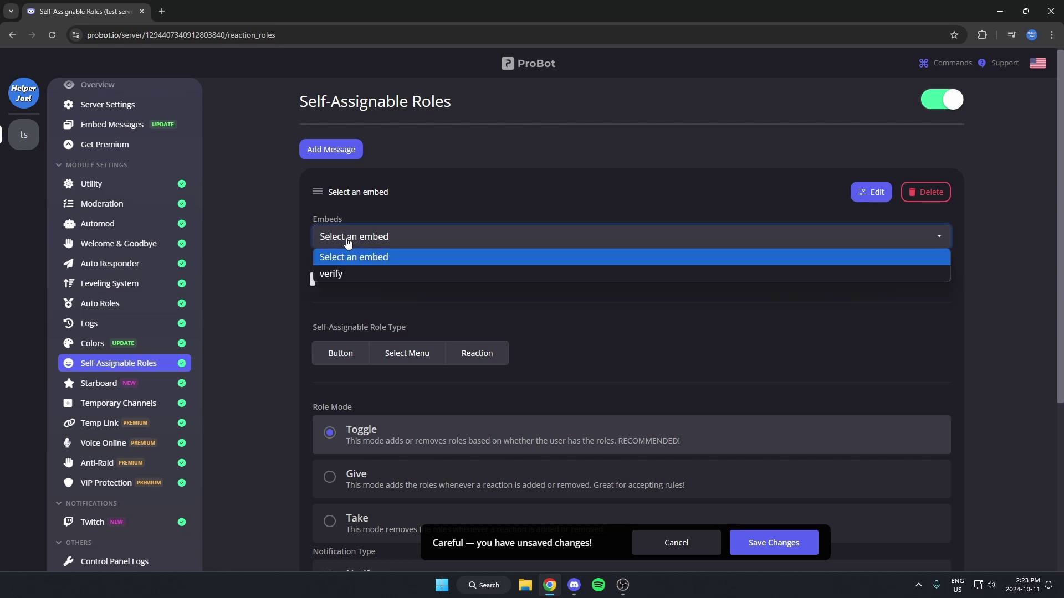
pyautogui.click(344, 275)
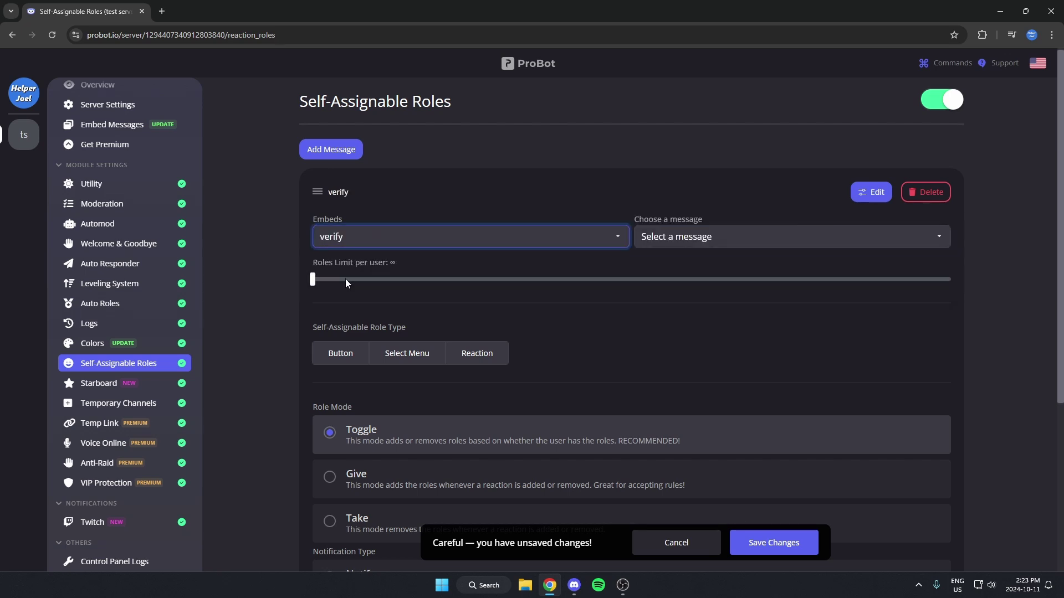
pyautogui.click(696, 241)
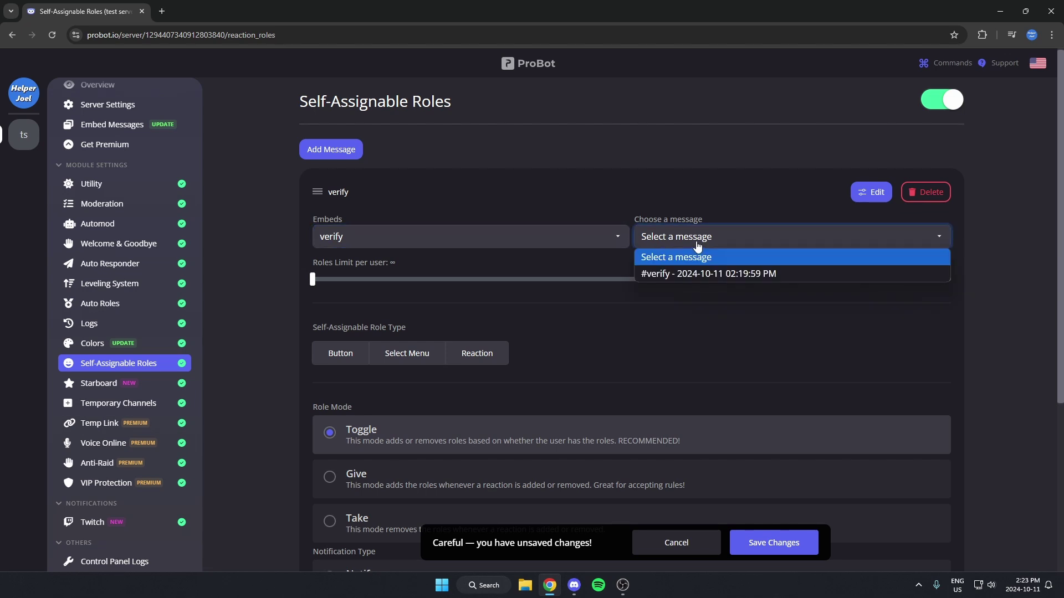
pyautogui.click(709, 274)
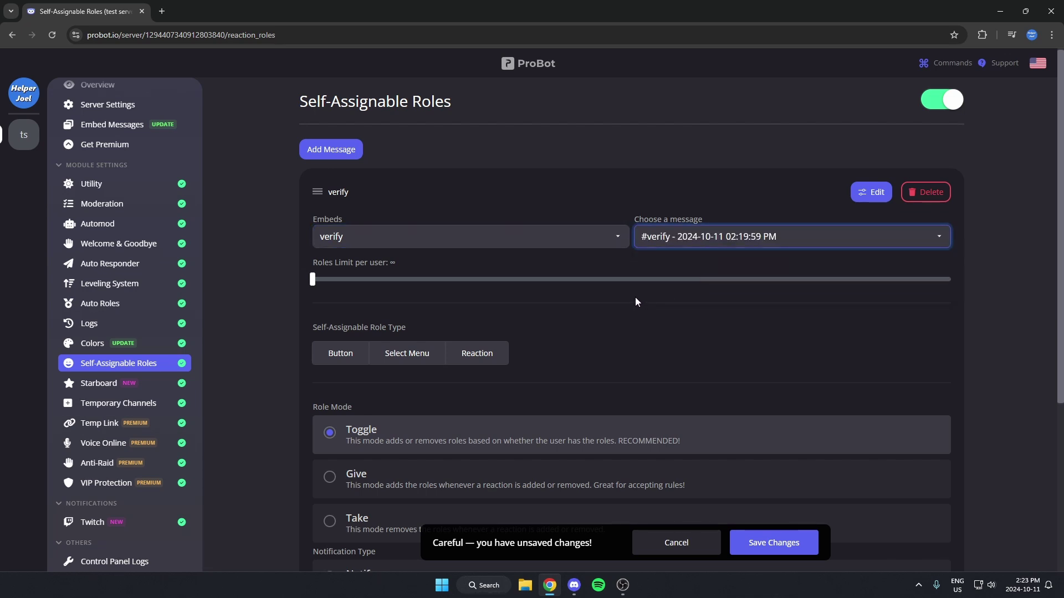
pyautogui.scroll(-2, 503, 279)
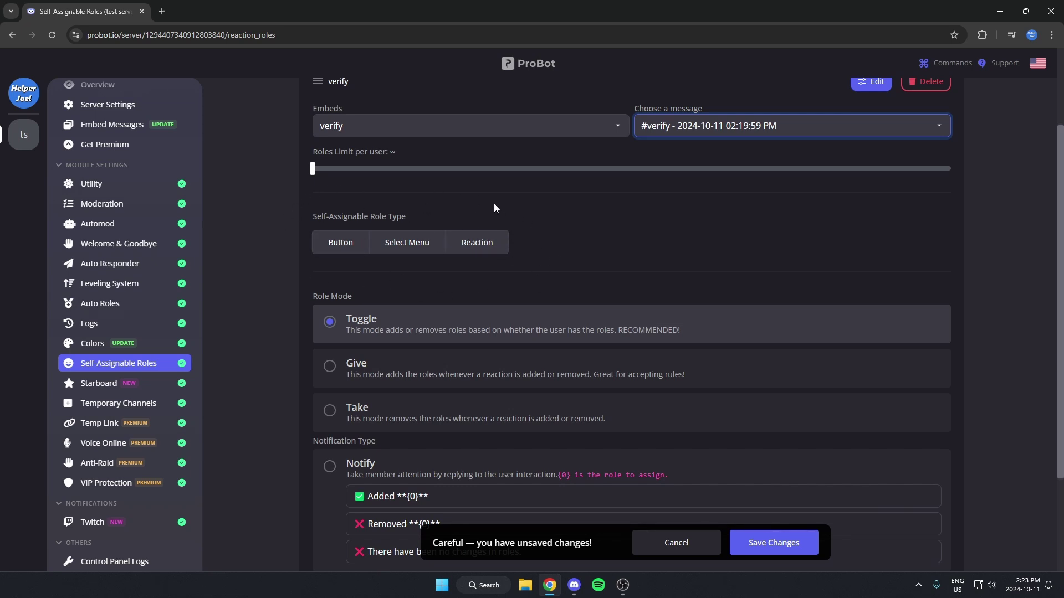
# Make the entry reaction-based and choose the ✅ emoji found by searching 'white'
pyautogui.click(498, 249)
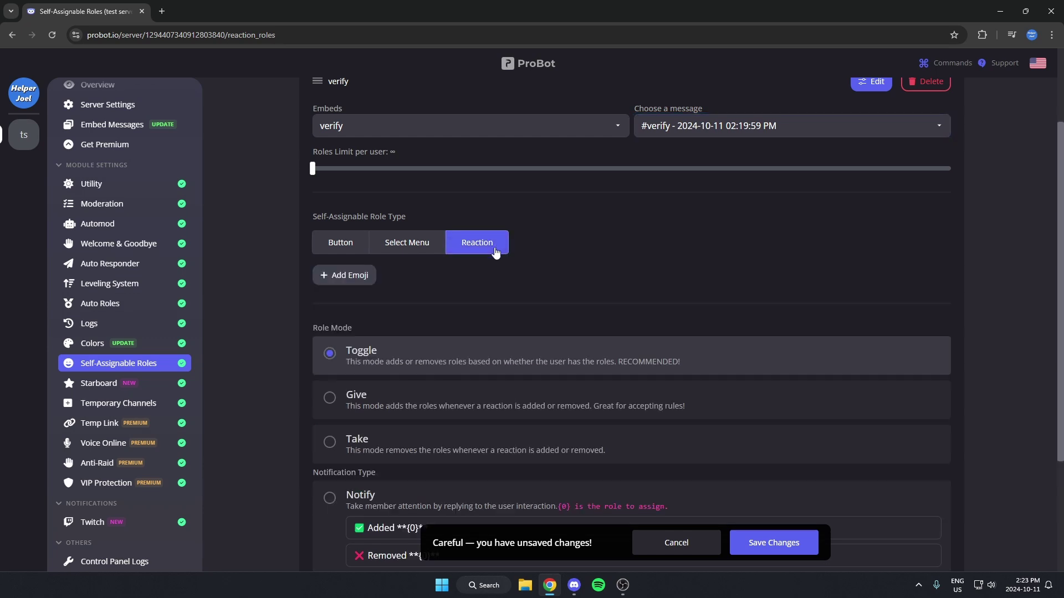
pyautogui.click(331, 282)
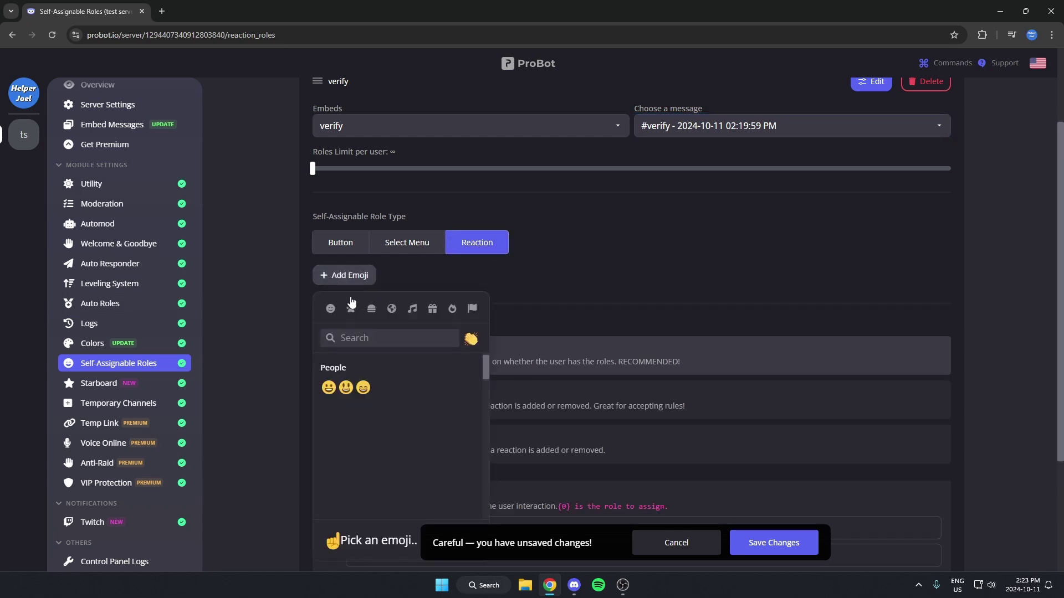
pyautogui.write('white')
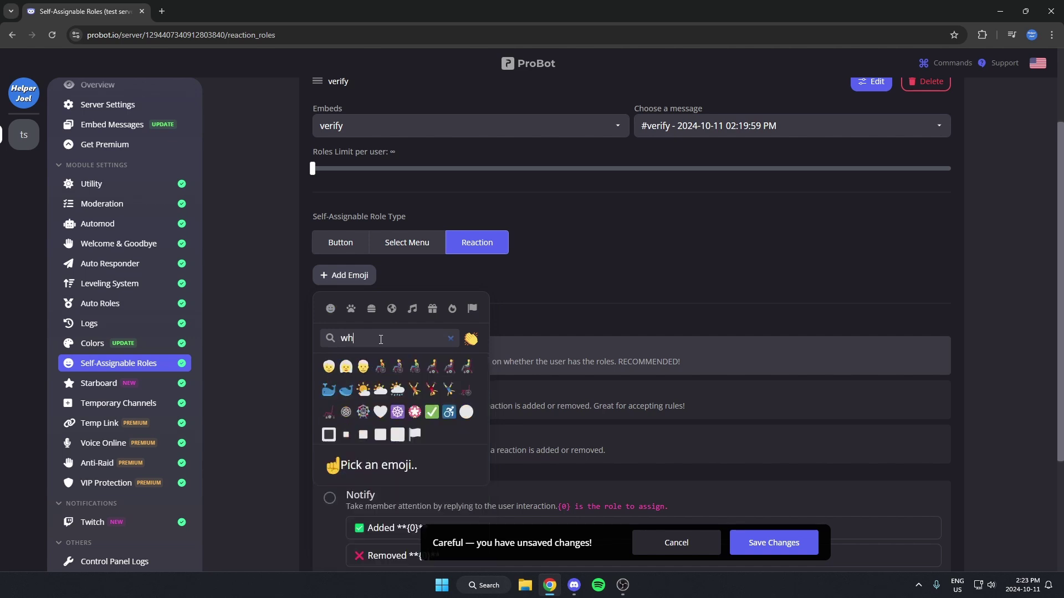
pyautogui.click(467, 363)
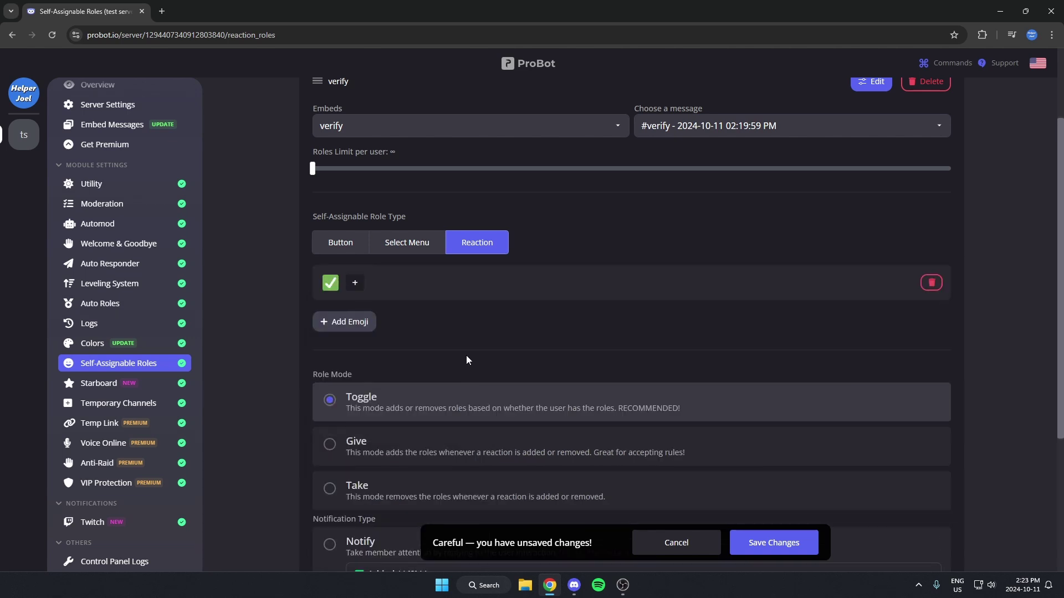
# Link the verified role to the ✅ reaction in Give mode and save the settings
pyautogui.click(355, 283)
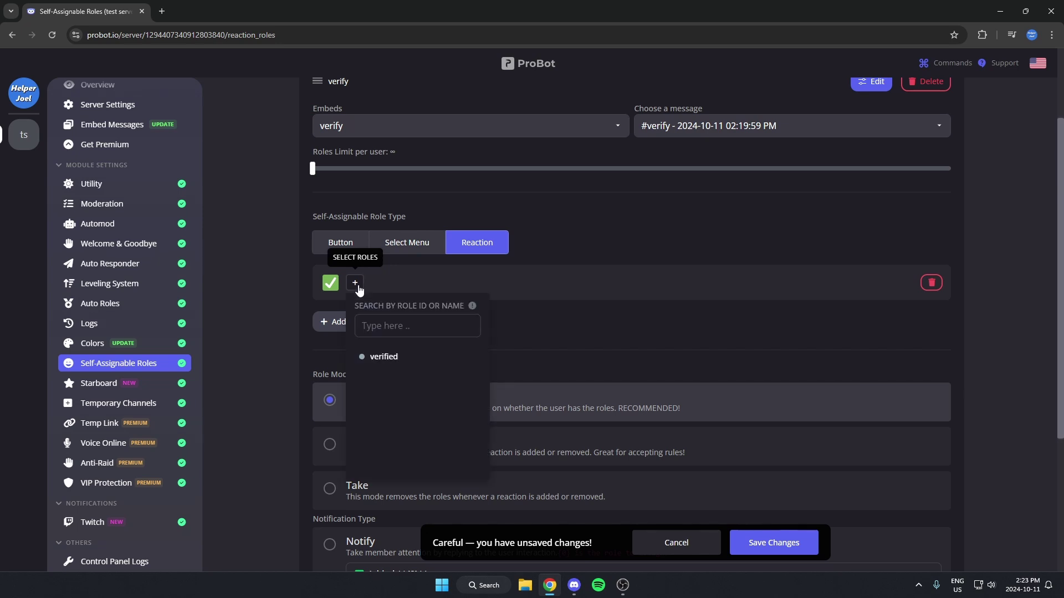
pyautogui.click(424, 359)
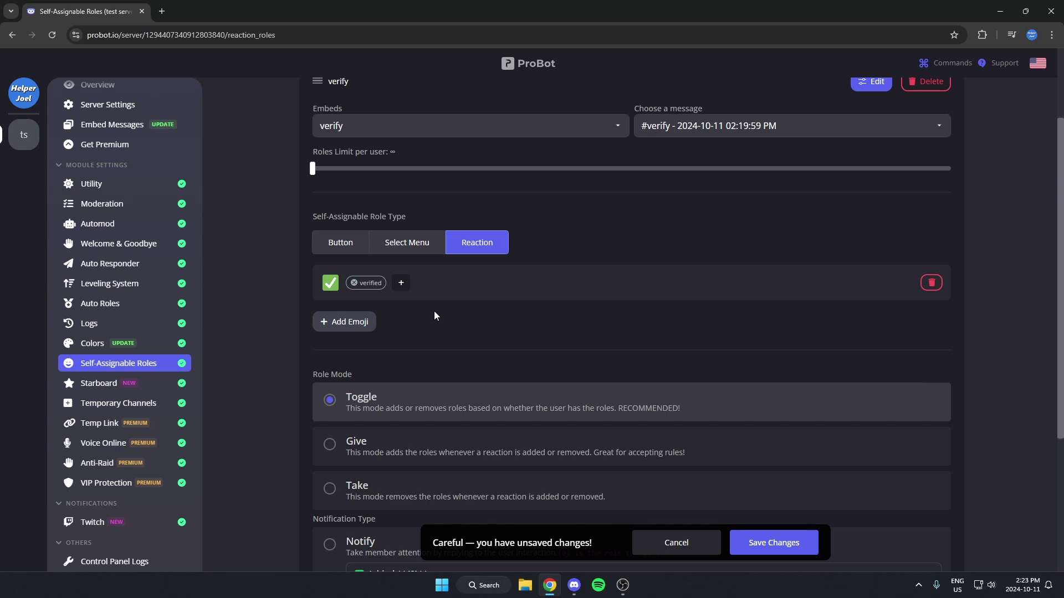
pyautogui.scroll(-2, 434, 311)
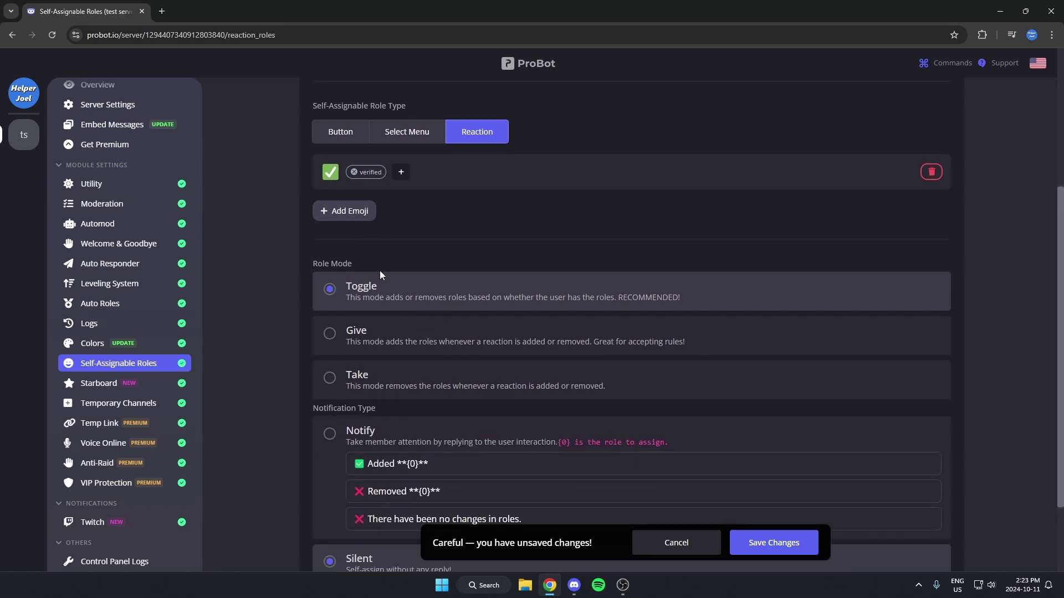
pyautogui.click(400, 339)
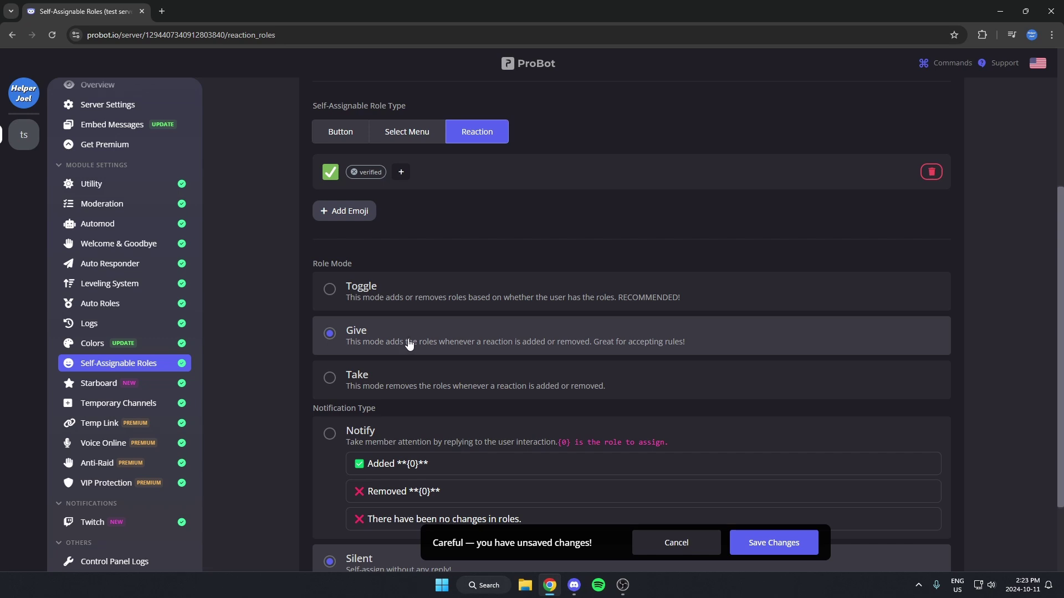
pyautogui.scroll(-2, 422, 343)
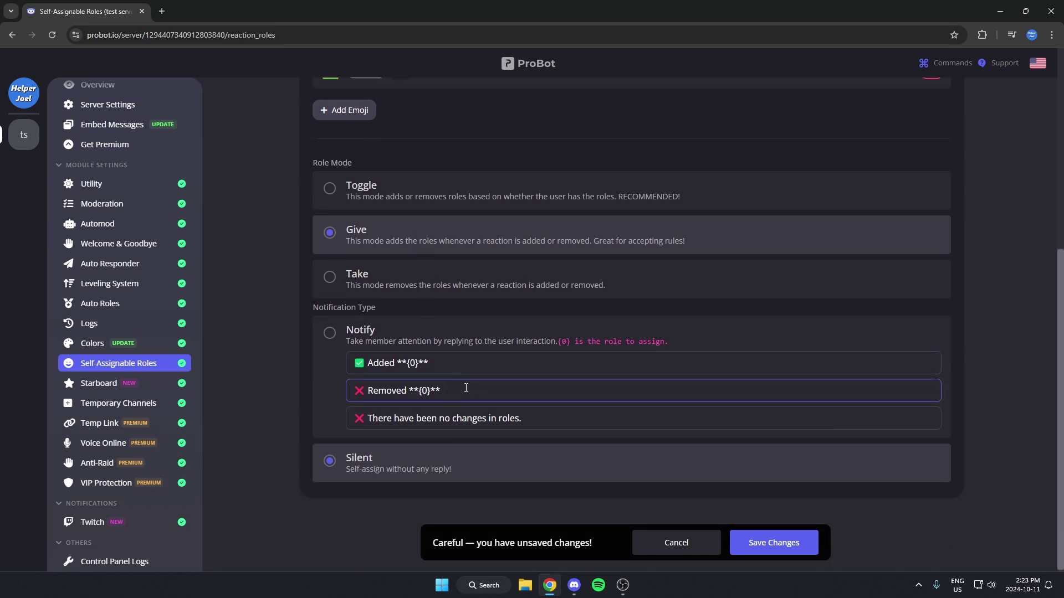
pyautogui.click(785, 545)
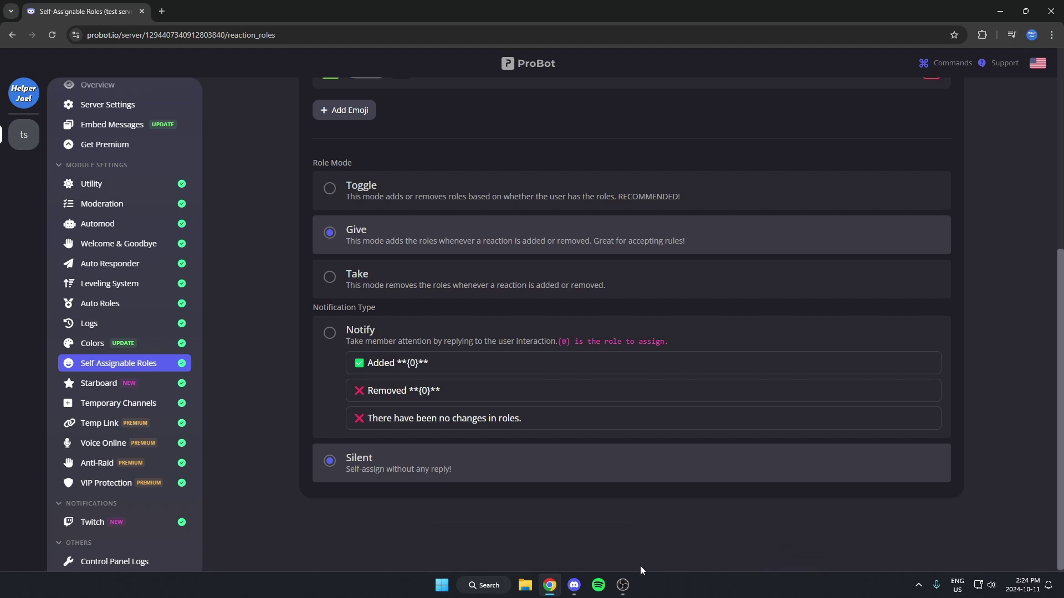
pyautogui.click(574, 585)
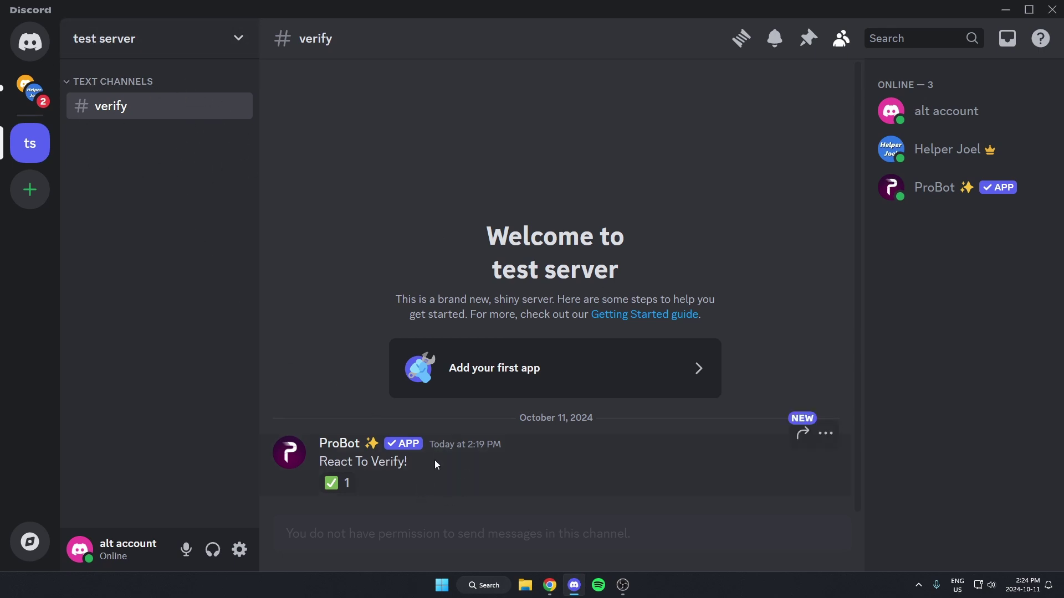
# React ✅ with the alt account, confirm it now has the verified role, and open #general
pyautogui.click(342, 491)
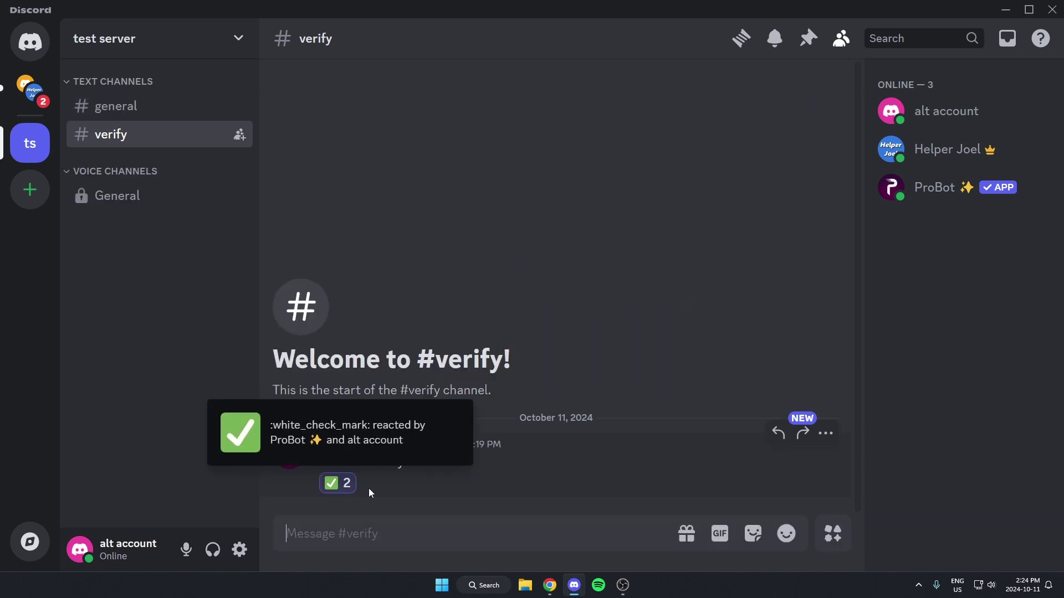
pyautogui.click(946, 111)
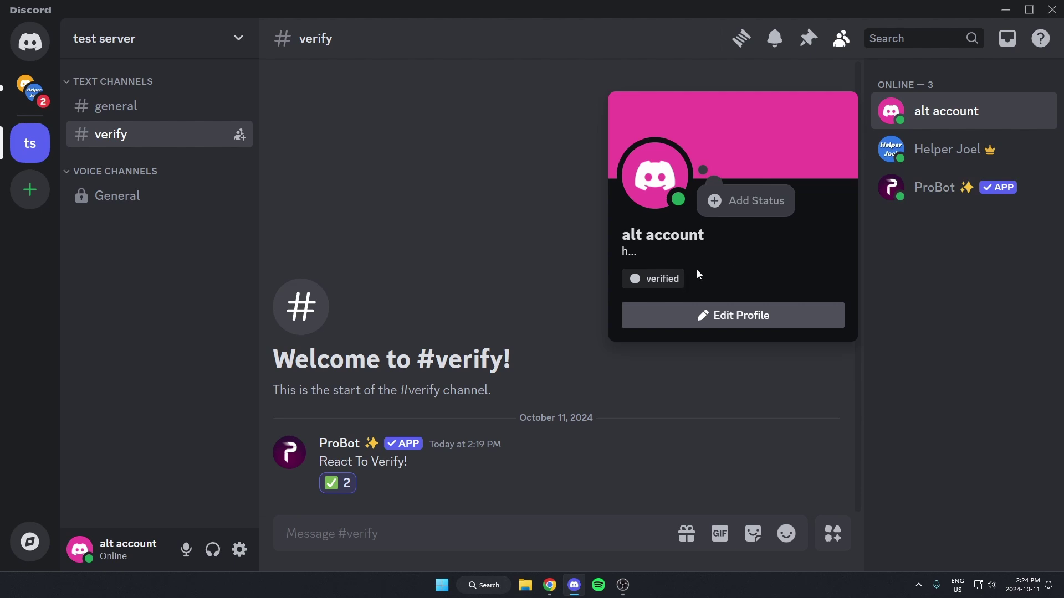
pyautogui.click(453, 272)
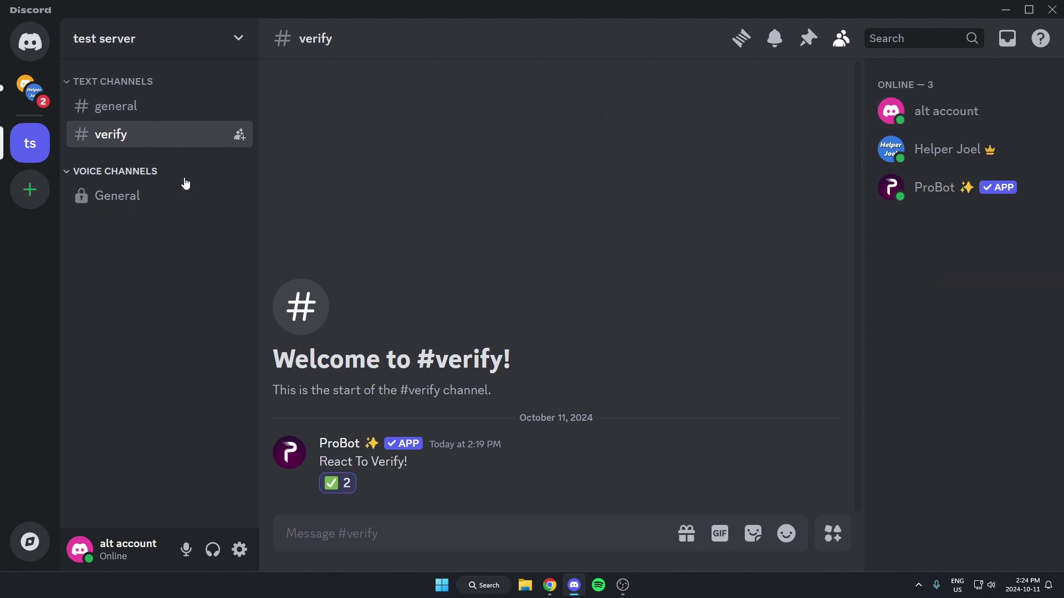
pyautogui.click(152, 116)
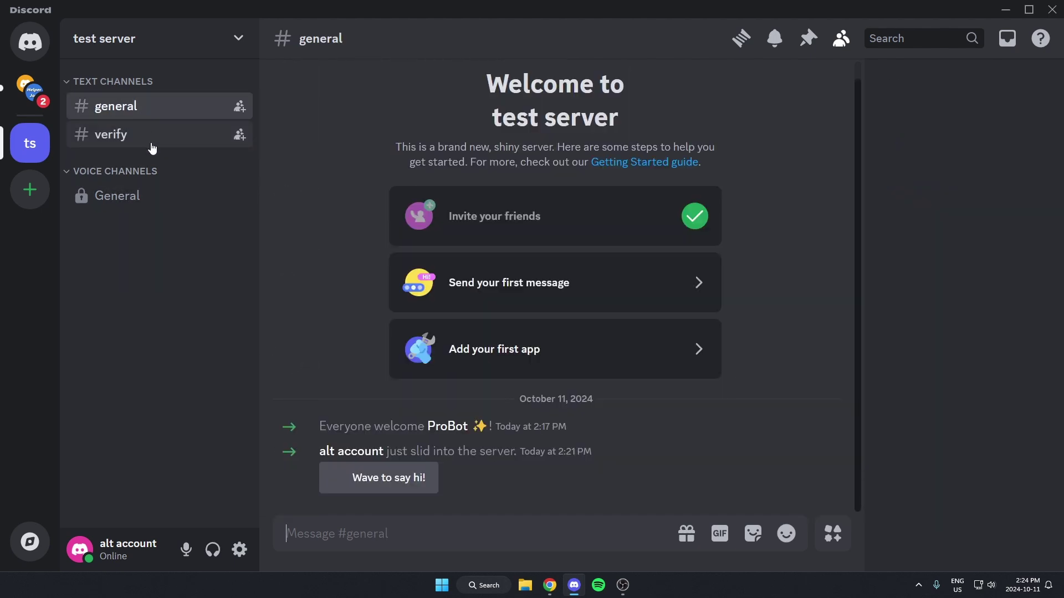